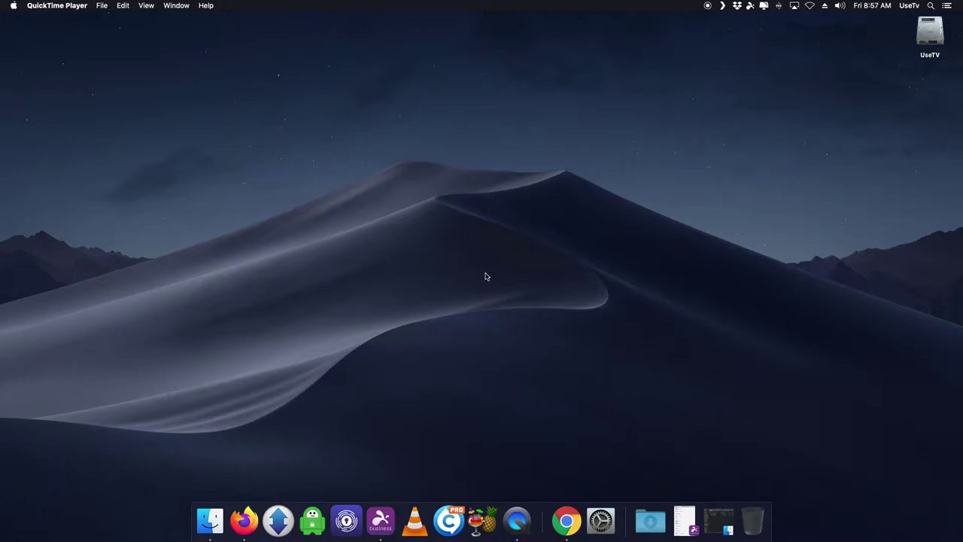
# - Launch Splashtop Business from its icon in the Dock
pyautogui.click(381, 519)
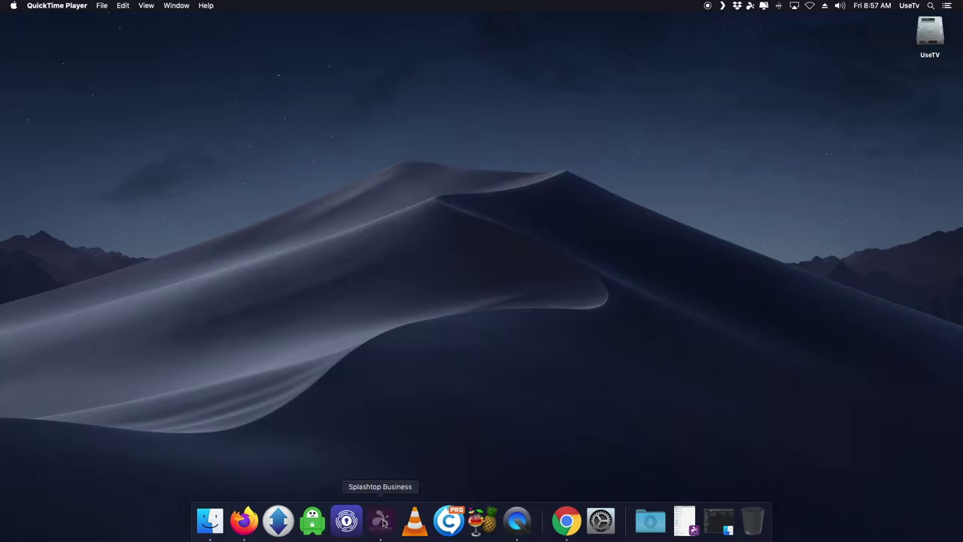
# - Connect to 5K-iMac from the computer list and log in with the account password
pyautogui.scroll(5, 797, 250)
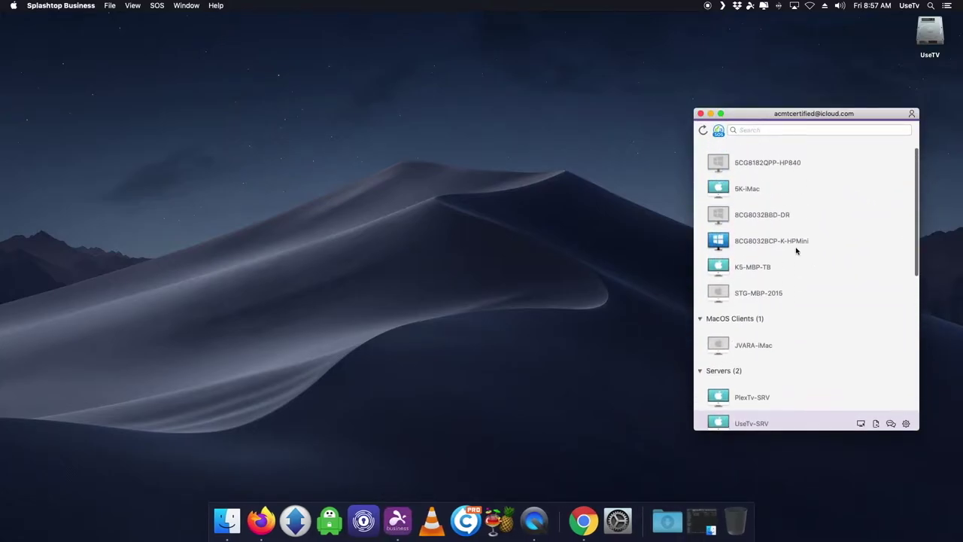
pyautogui.scroll(2, 796, 250)
pyautogui.moveTo(744, 211)
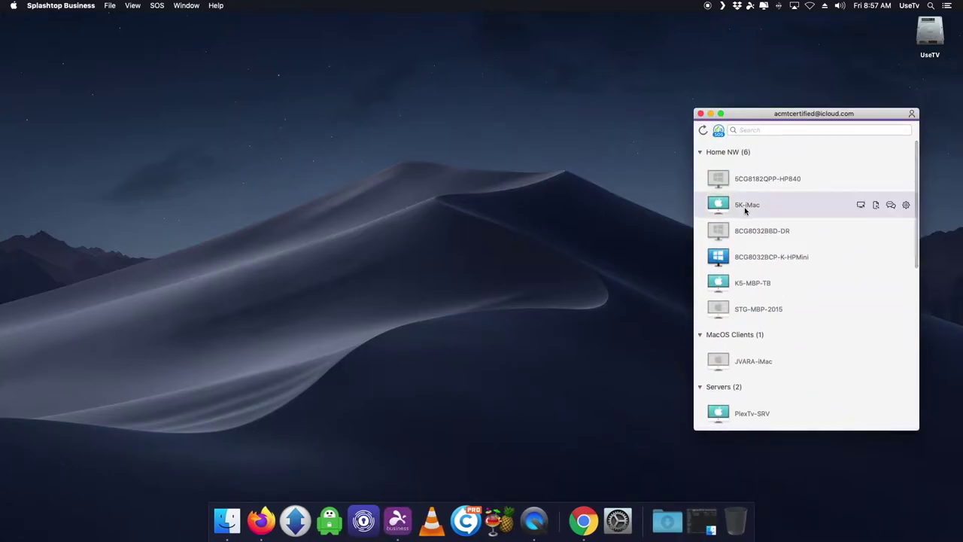
pyautogui.doubleClick(745, 211)
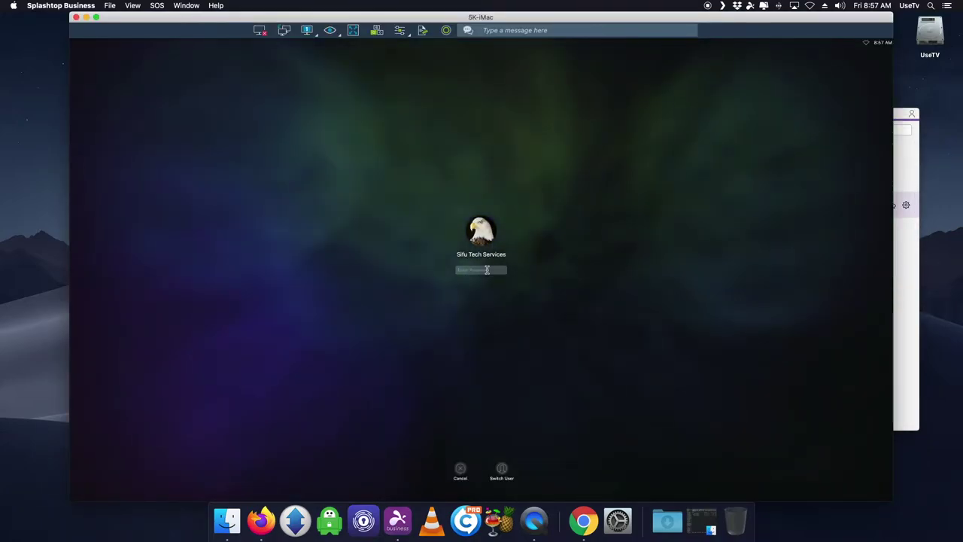
pyautogui.write('•••••')
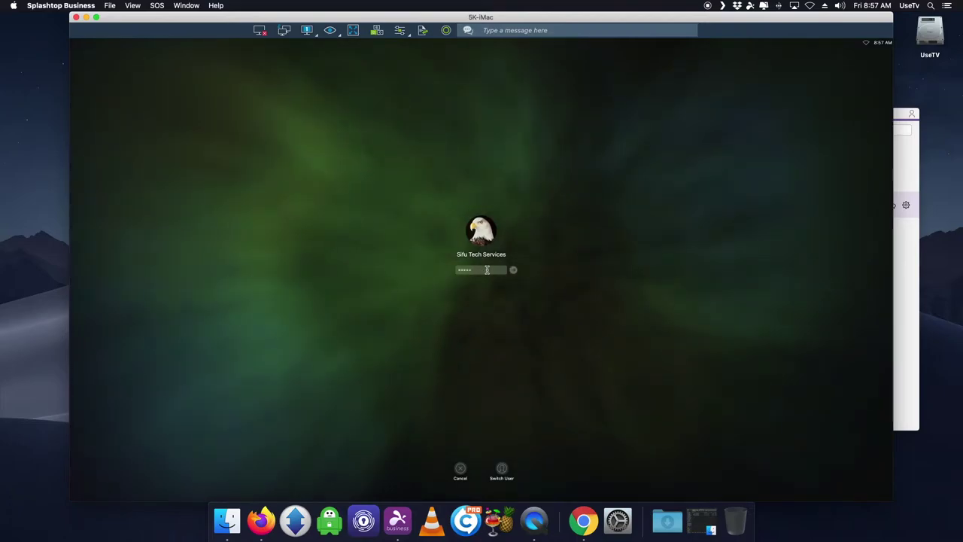
pyautogui.press('Return')
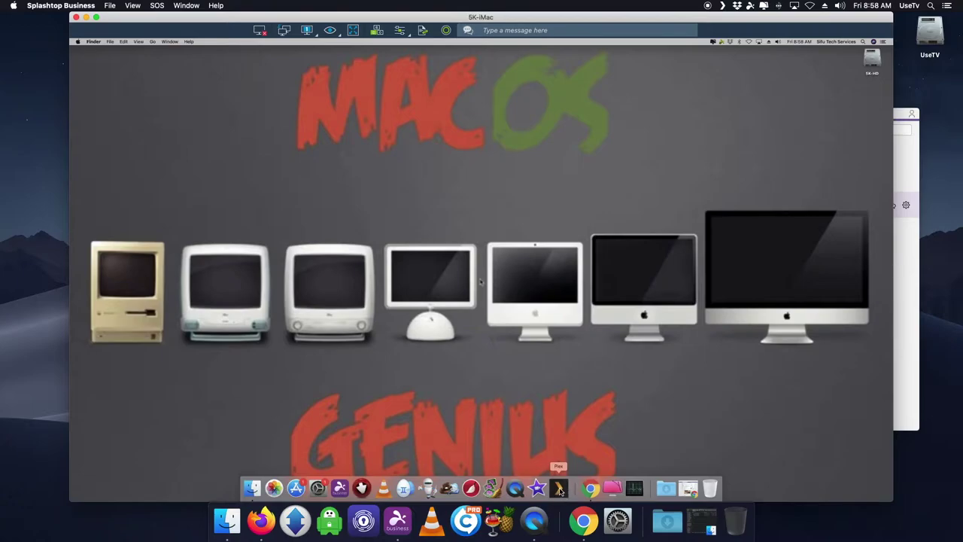
# - Start Plex Media Server from the remote Mac's Applications folder in Finder
pyautogui.click(231, 521)
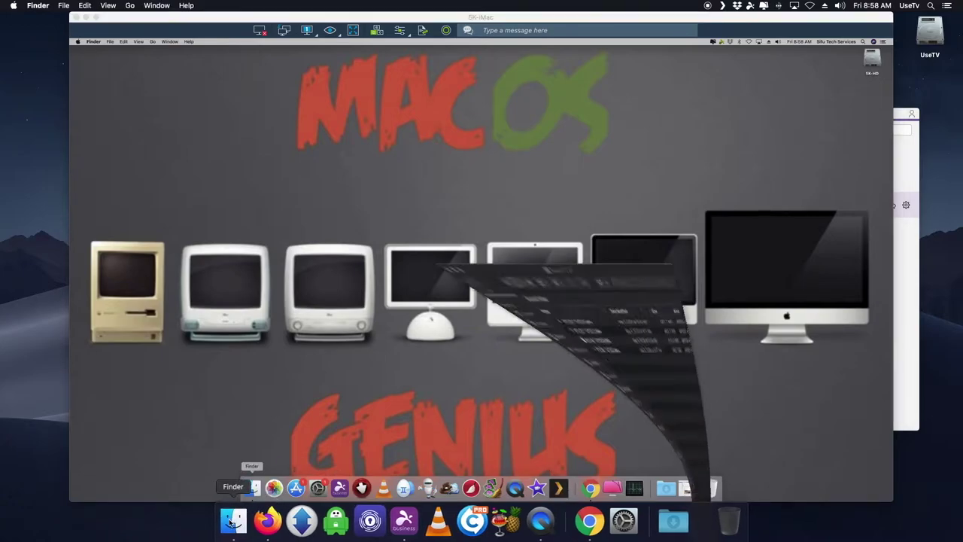
pyautogui.press('super+shift+a')
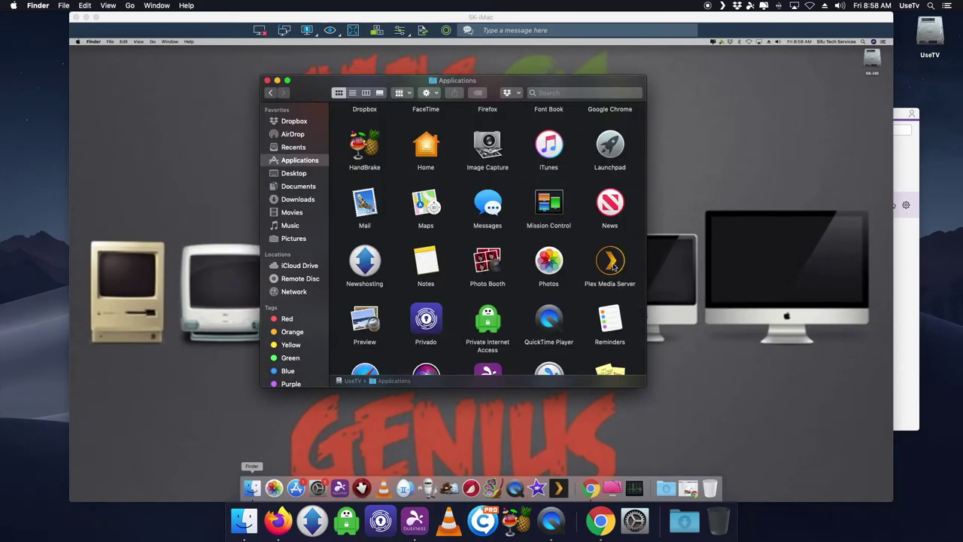
pyautogui.doubleClick(613, 269)
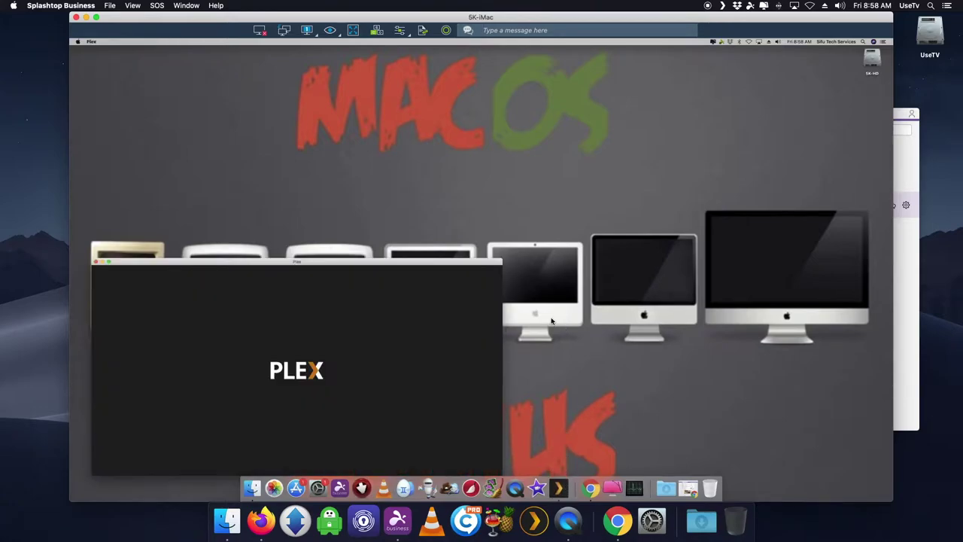
# - Maximize Plex, expand the sidebar, open SIFUTEST's TV Shows library, and make the session full screen
pyautogui.click(109, 263)
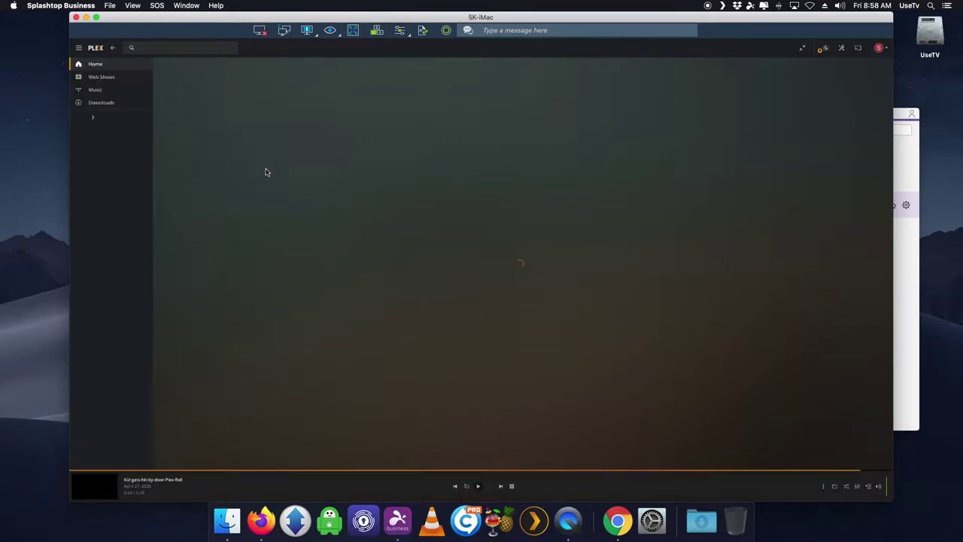
pyautogui.click(84, 118)
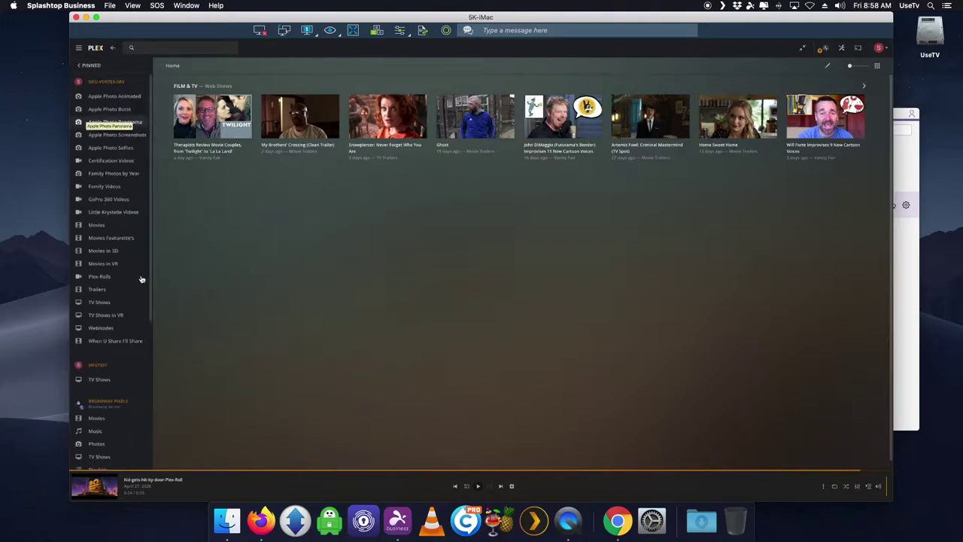
pyautogui.scroll(-5, 127, 373)
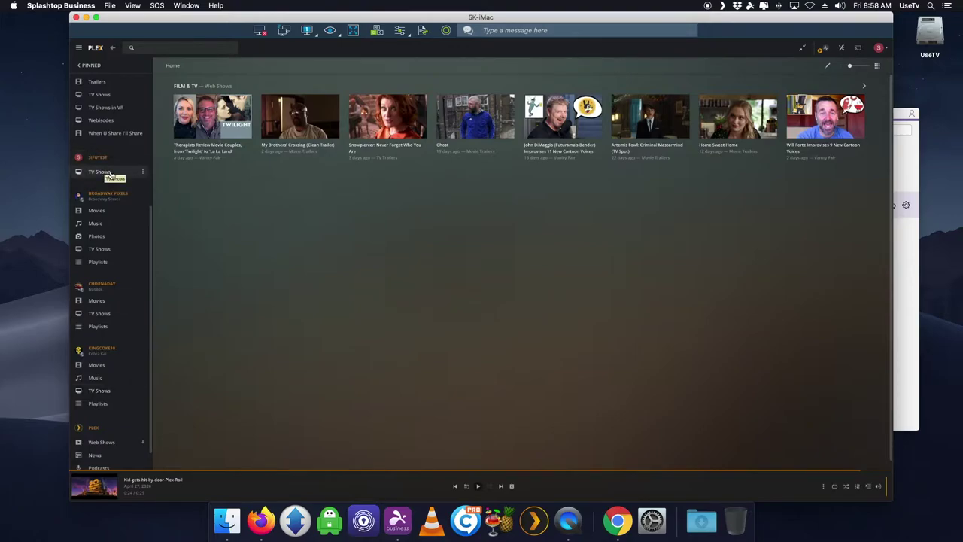
pyautogui.click(95, 17)
pyautogui.click(30, 402)
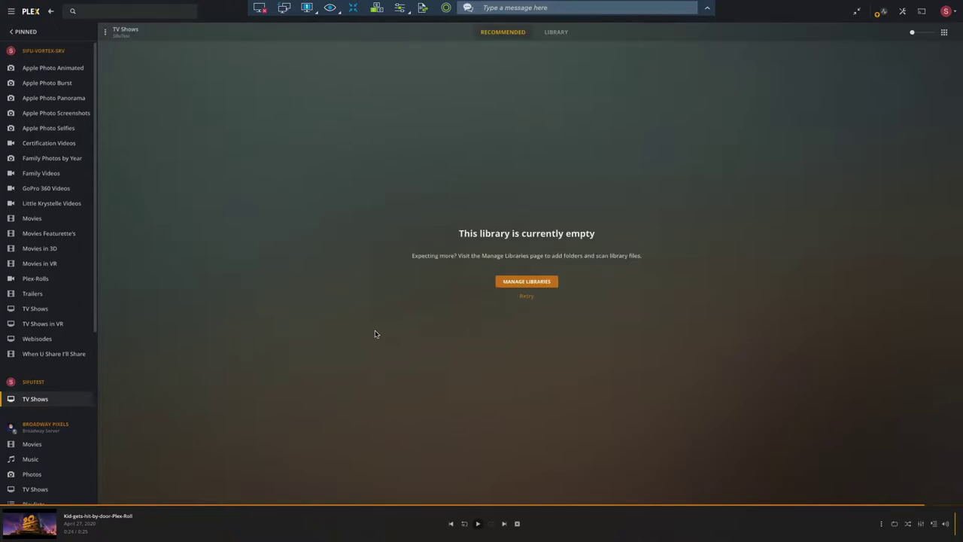
# - Highlight the empty-library message, view the LIBRARY tab, and check the All filter list
pyautogui.moveTo(460, 235); pyautogui.dragTo(599, 241)
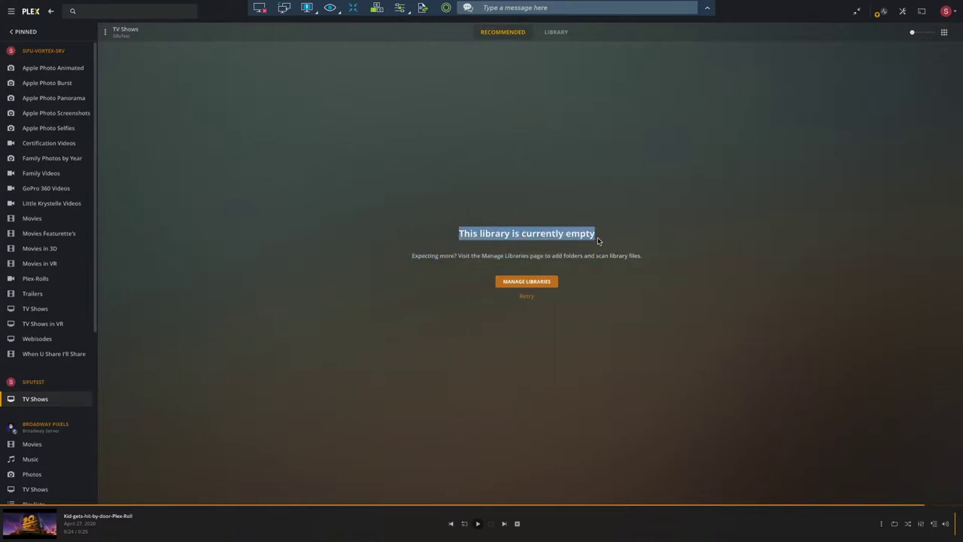
pyautogui.click(556, 34)
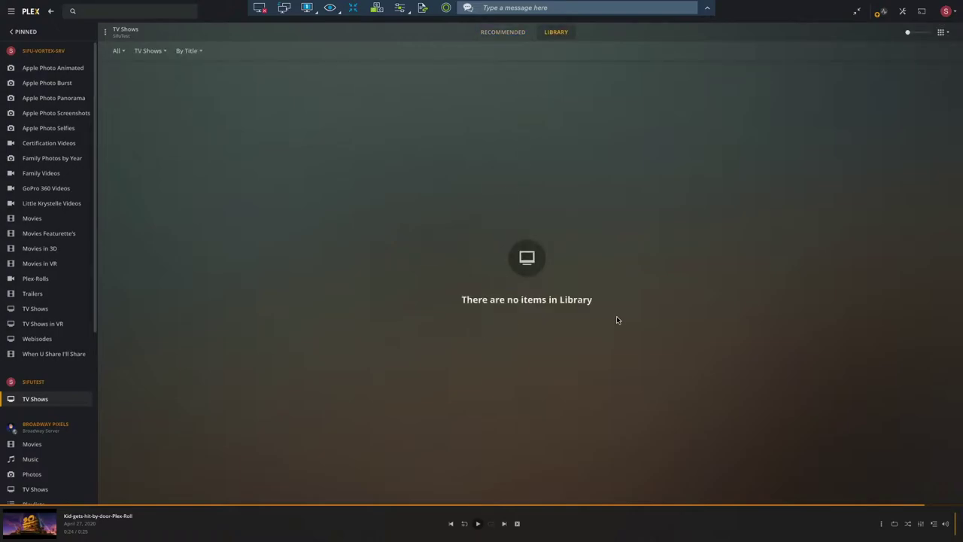
pyautogui.click(122, 51)
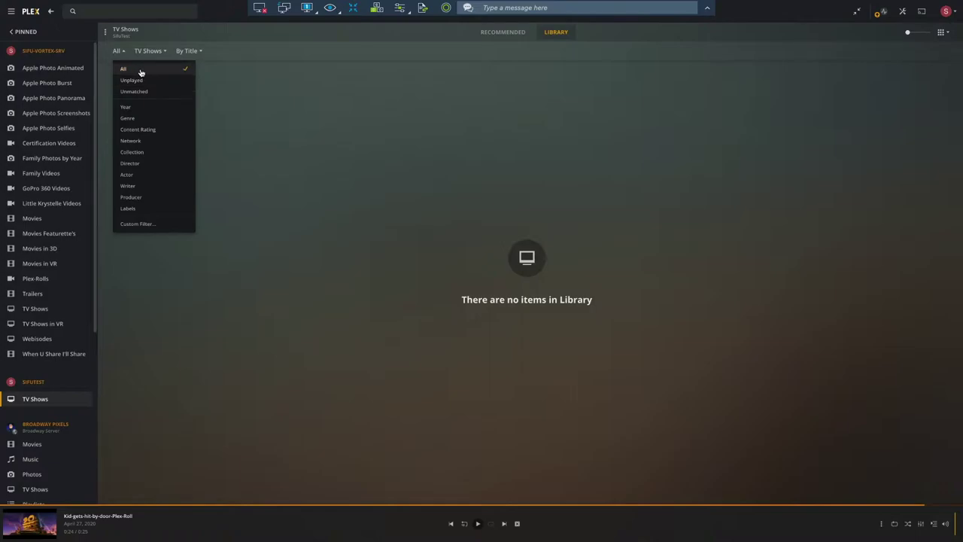
pyautogui.click(501, 185)
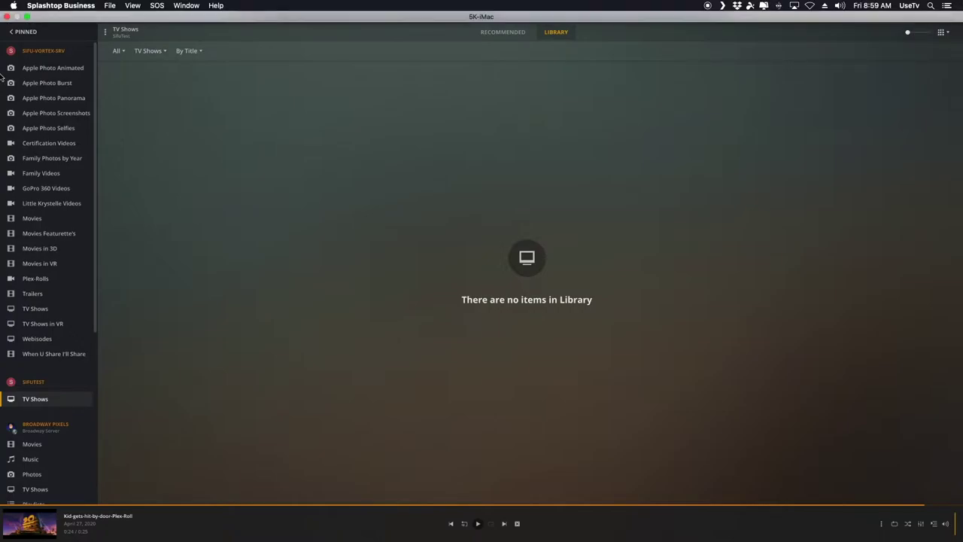
# - Leave full screen, then quit Plex from its app menu and relaunch it
pyautogui.click(27, 17)
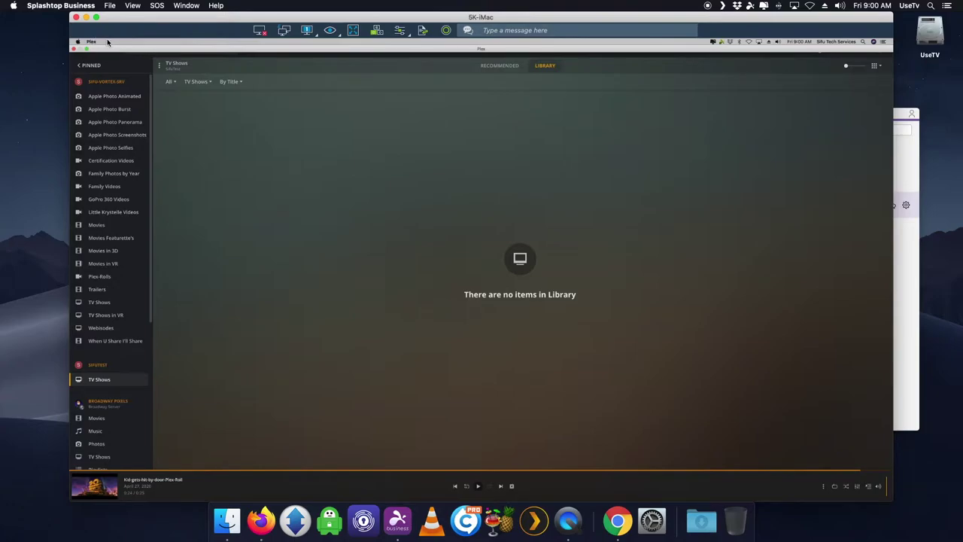
pyautogui.click(91, 42)
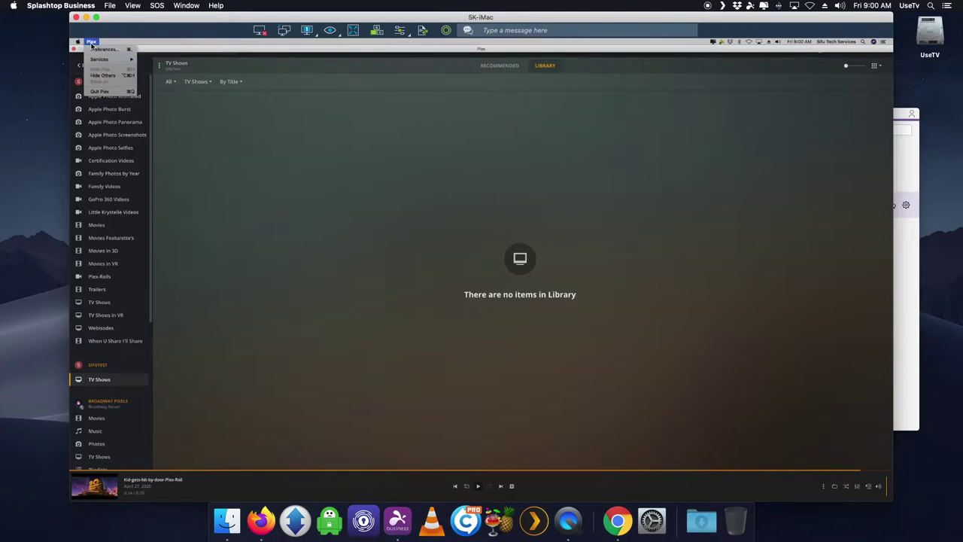
pyautogui.click(102, 91)
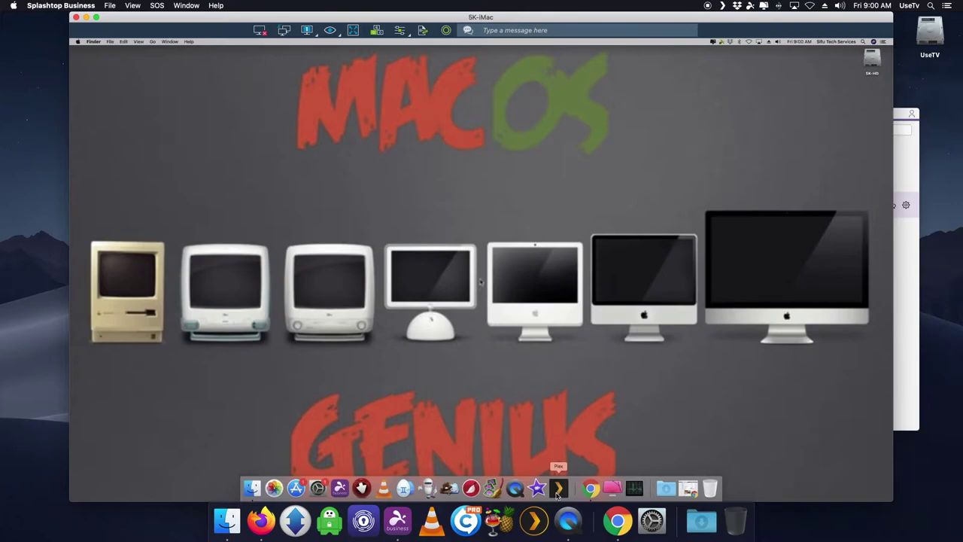
pyautogui.click(557, 489)
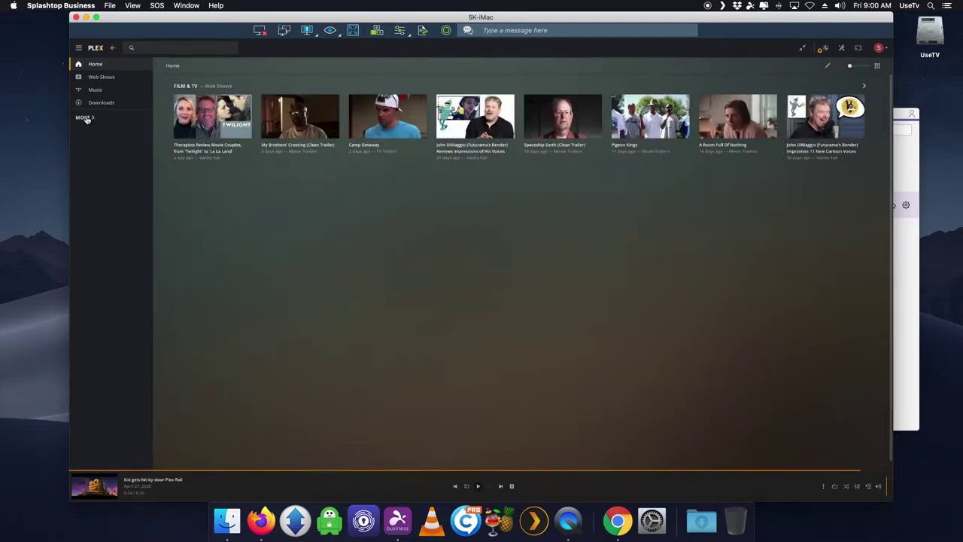
# - Reopen SIFUTEST's TV Shows library from the expanded sidebar in its Recommended view
pyautogui.click(86, 119)
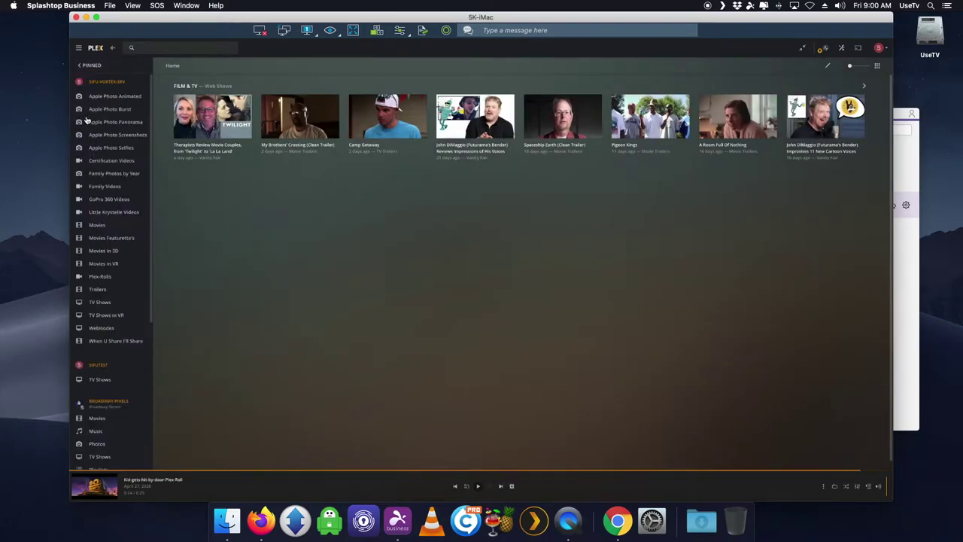
pyautogui.click(100, 381)
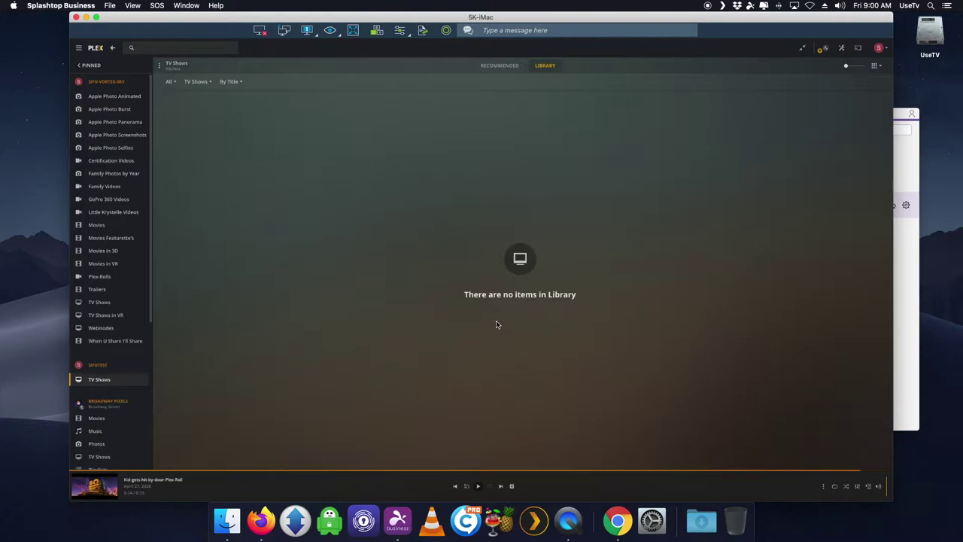
pyautogui.click(496, 66)
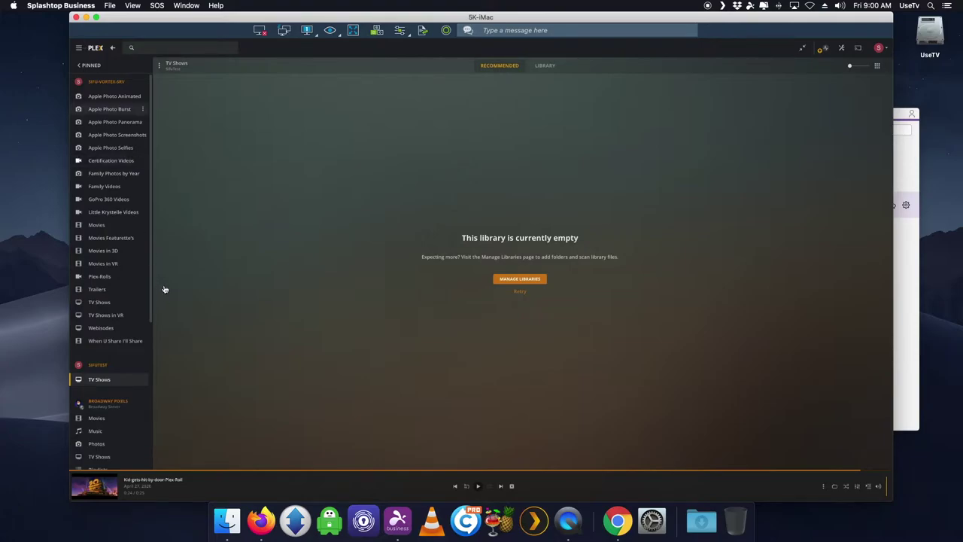
pyautogui.scroll(-1, 152, 337)
pyautogui.scroll(-5, 153, 337)
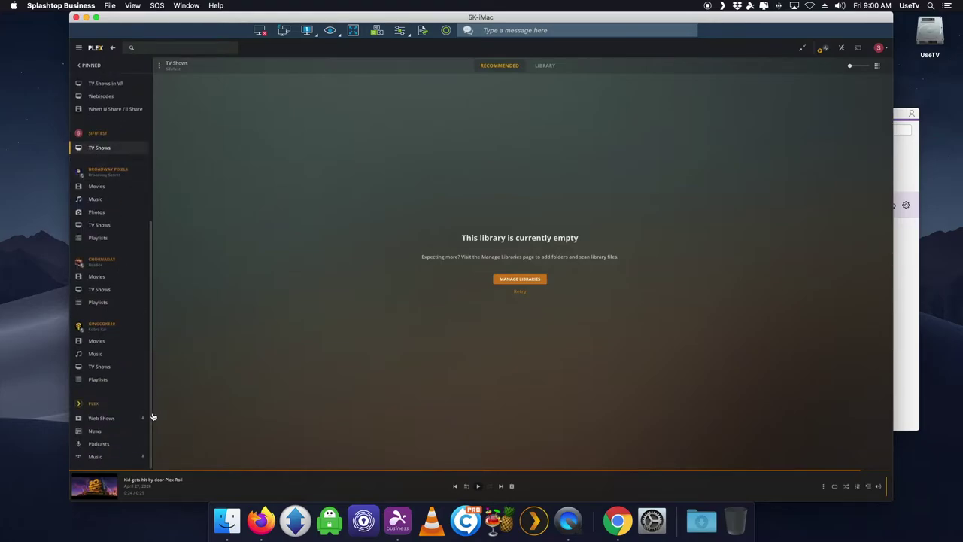
pyautogui.click(101, 418)
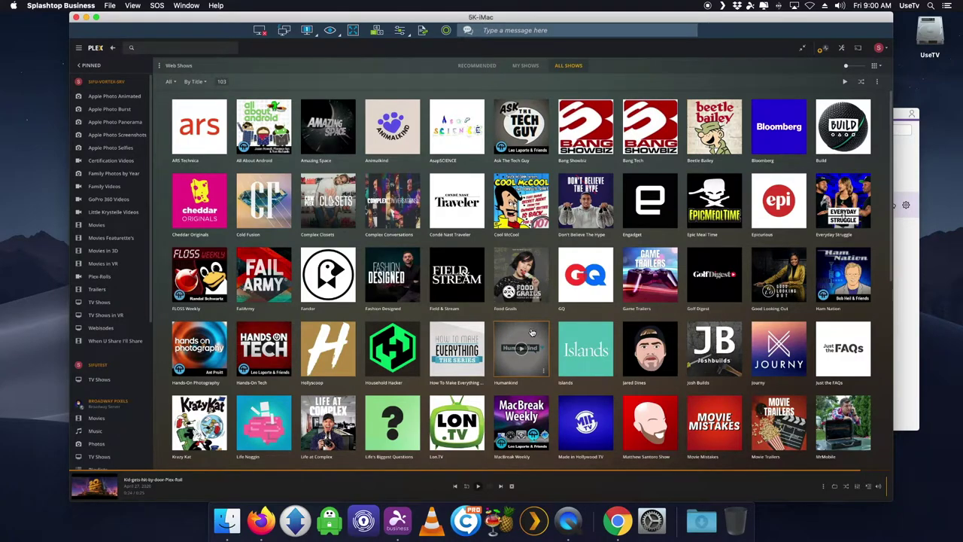
pyautogui.click(102, 380)
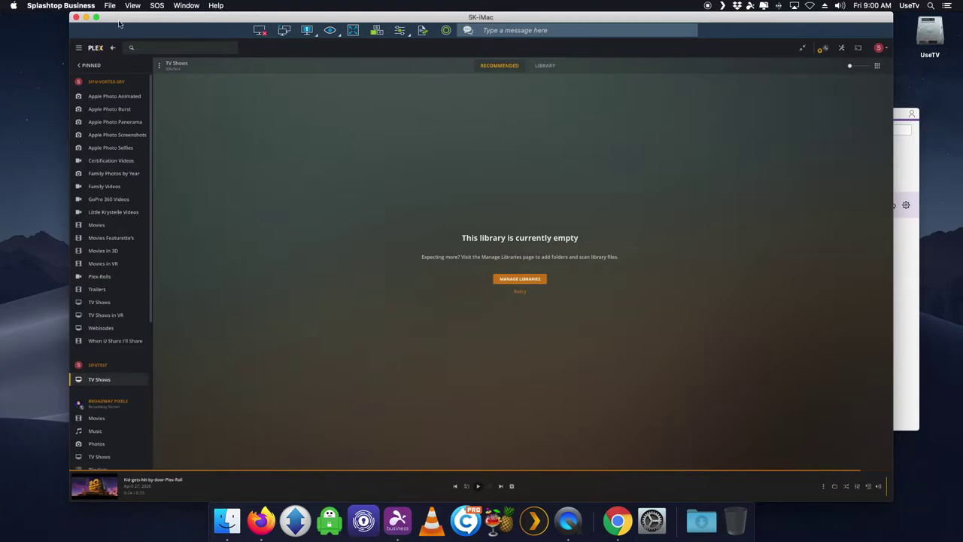
pyautogui.moveTo(149, 19); pyautogui.dragTo(143, 36)
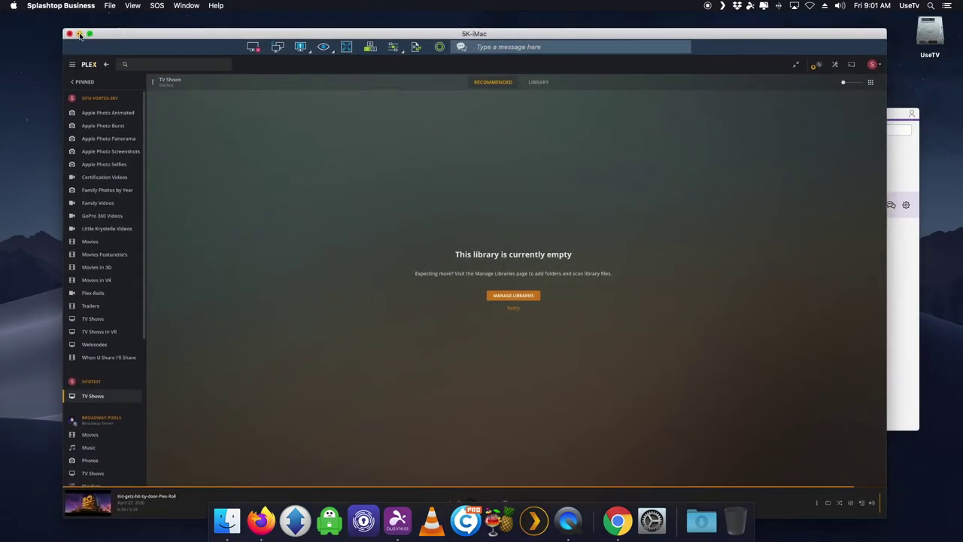
# - Minimize both Splashtop windows, review the Sharing pane in System Preferences, then close it
pyautogui.click(79, 34)
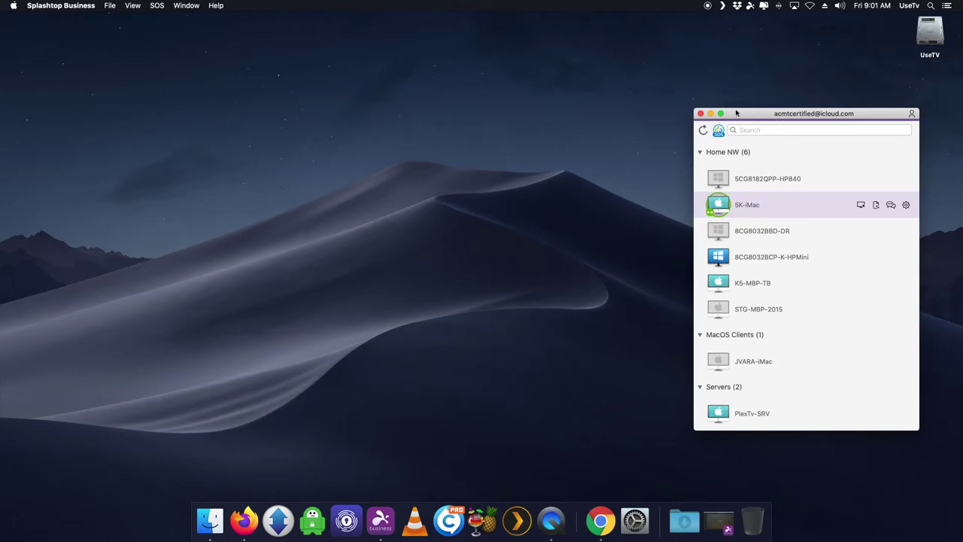
pyautogui.click(710, 114)
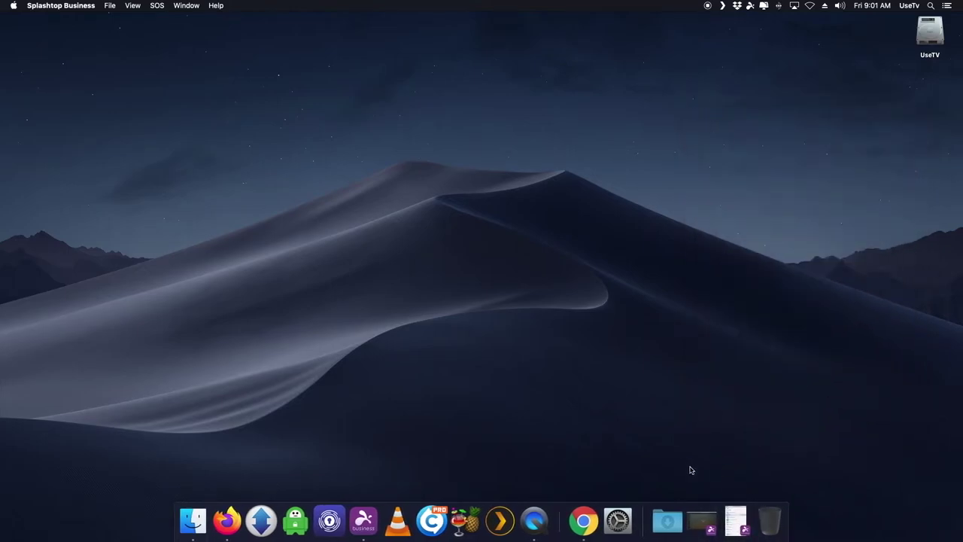
pyautogui.click(618, 520)
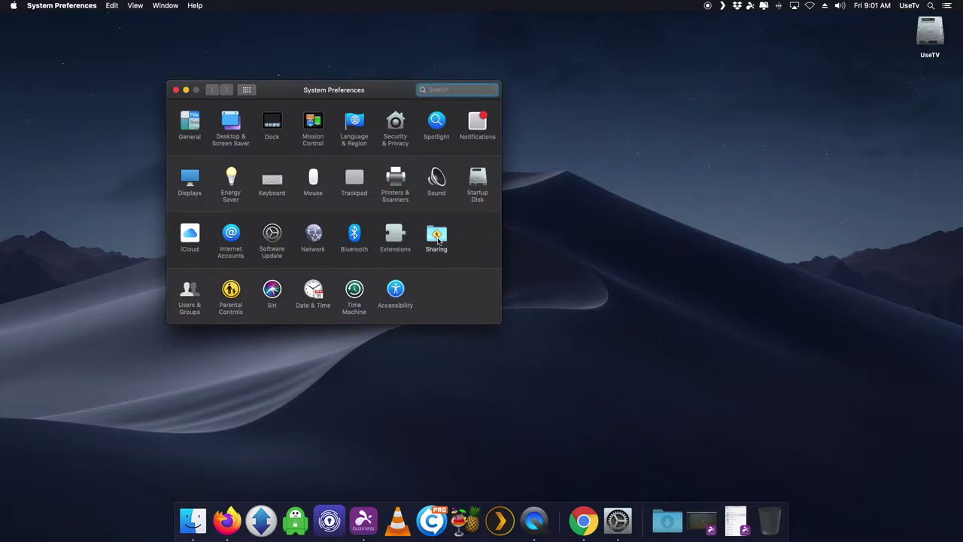
pyautogui.click(437, 238)
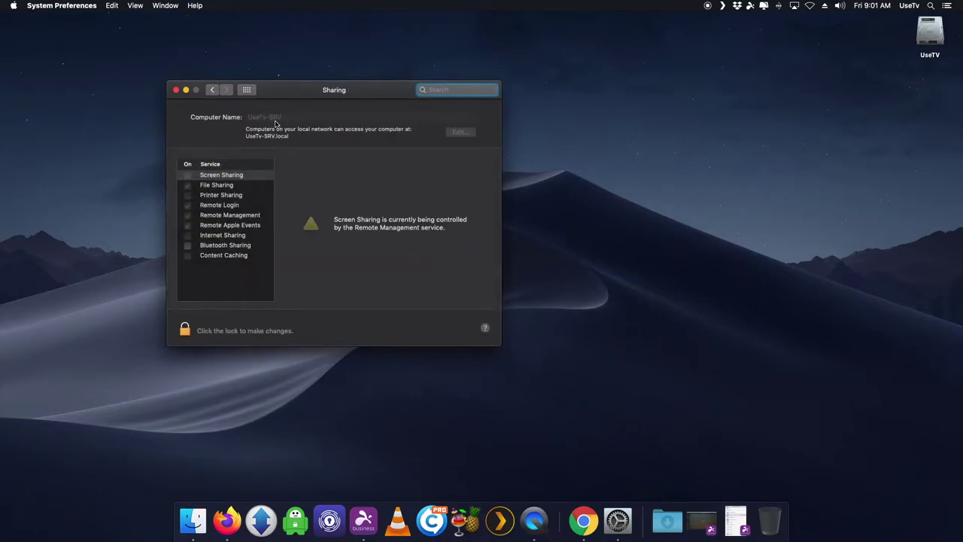
pyautogui.click(176, 90)
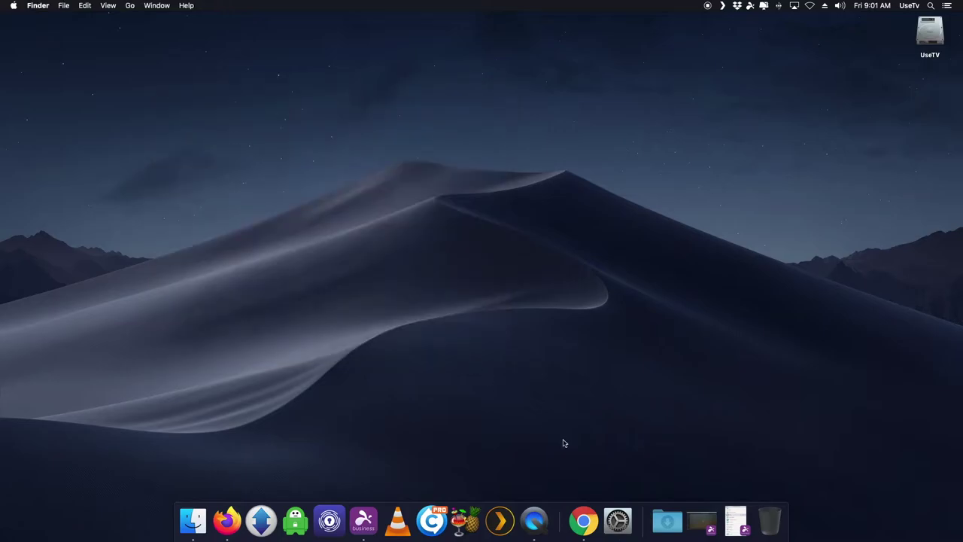
# - Open Plex Web in Firefox at 127.0.0.1:32400 and sign in as the owner's profile
pyautogui.click(500, 522)
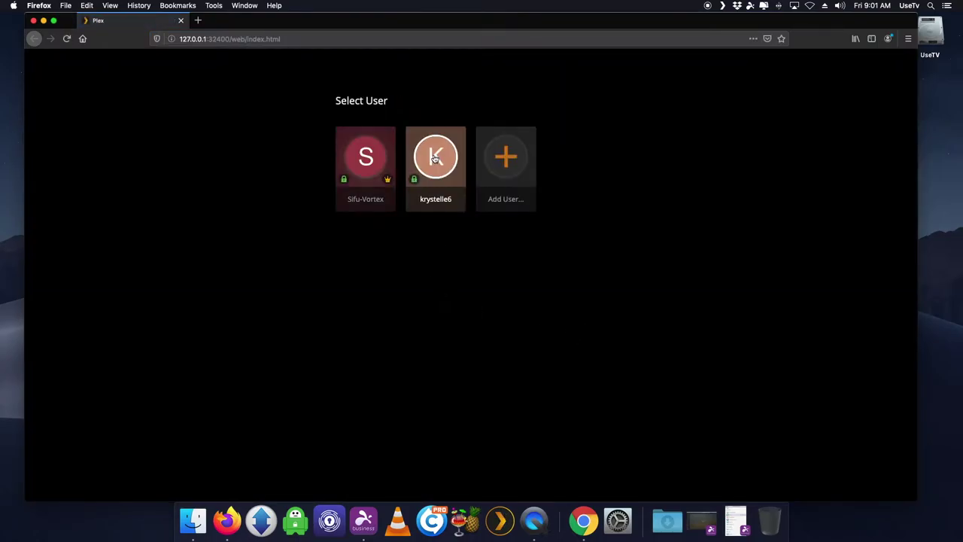
pyautogui.click(365, 158)
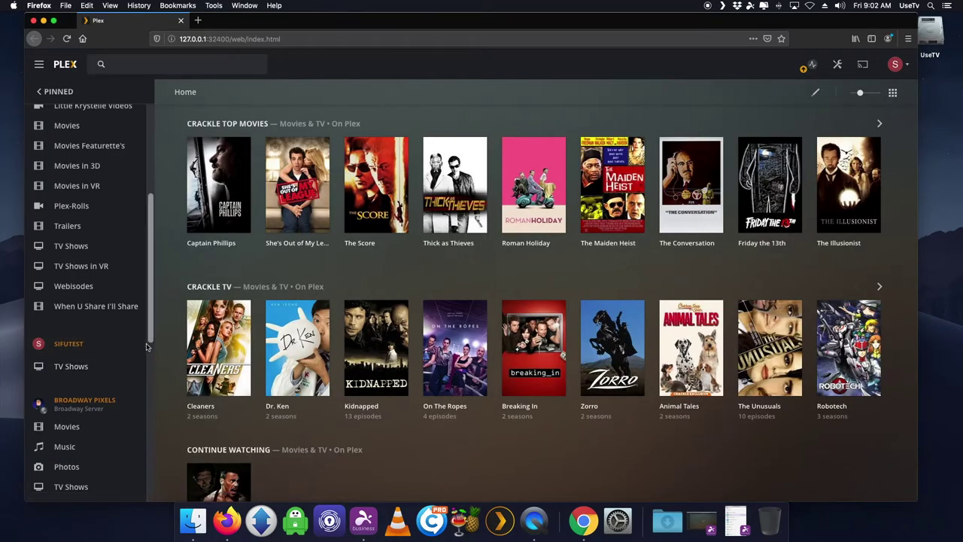
# - Open SIFUTEST's TV Shows library, mark its no-items message, view Recommended, and show the library's actions
pyautogui.click(72, 365)
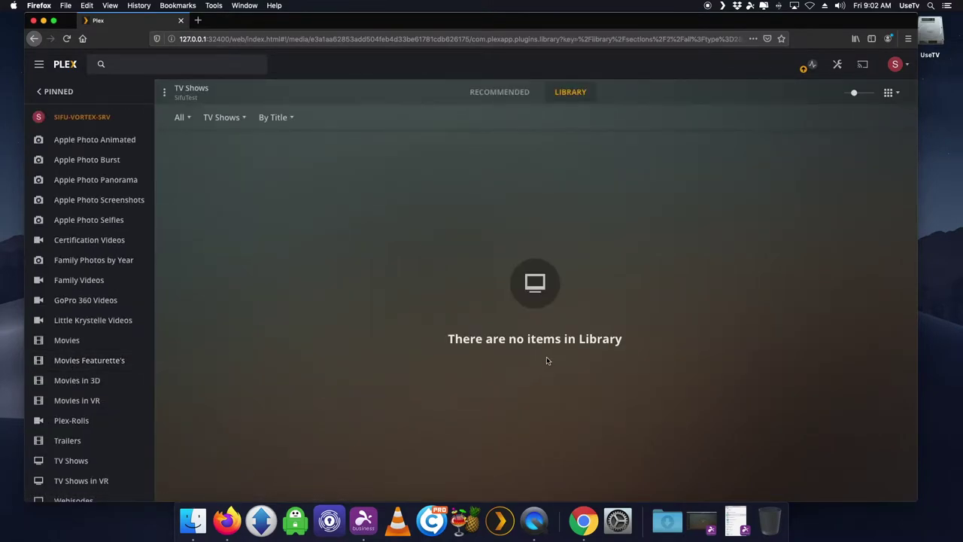
pyautogui.moveTo(455, 339); pyautogui.dragTo(606, 354)
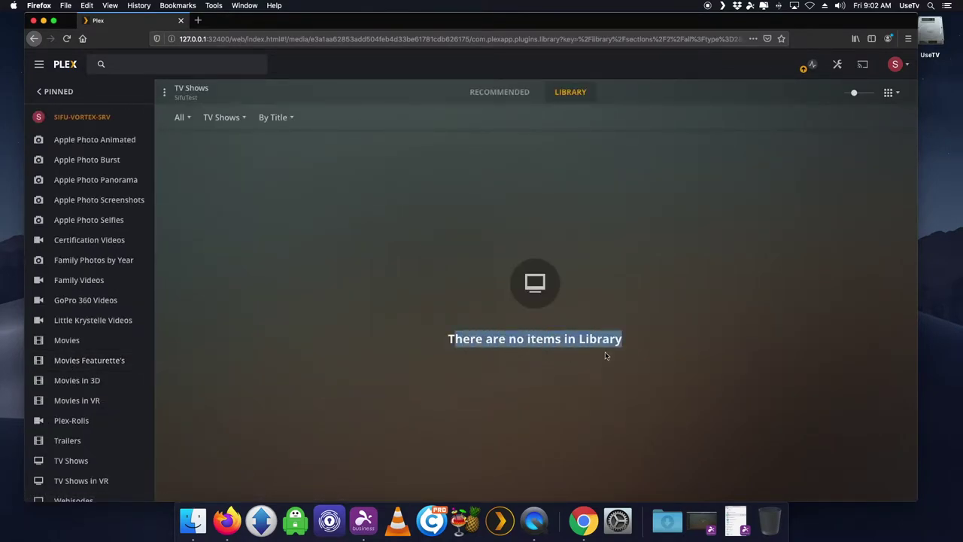
pyautogui.click(506, 92)
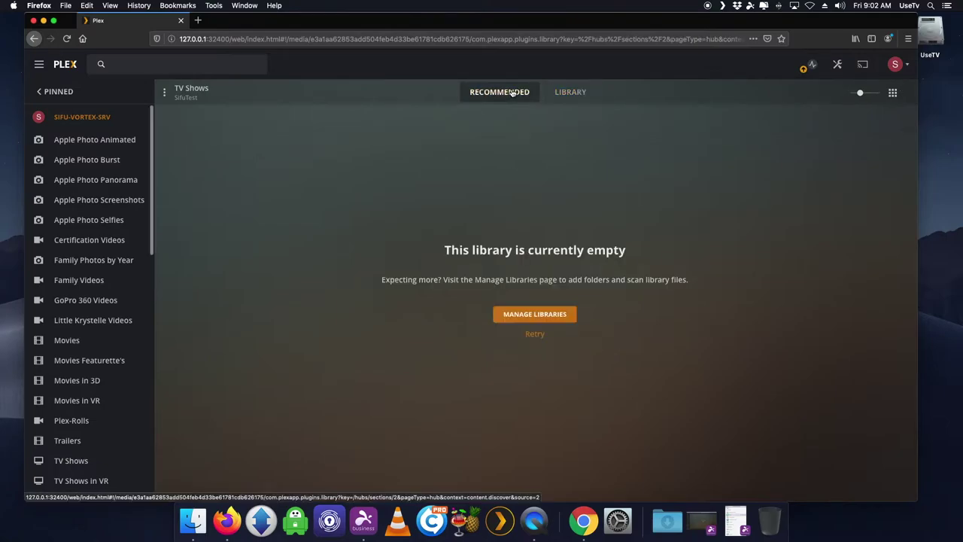
pyautogui.scroll(-8, 90, 398)
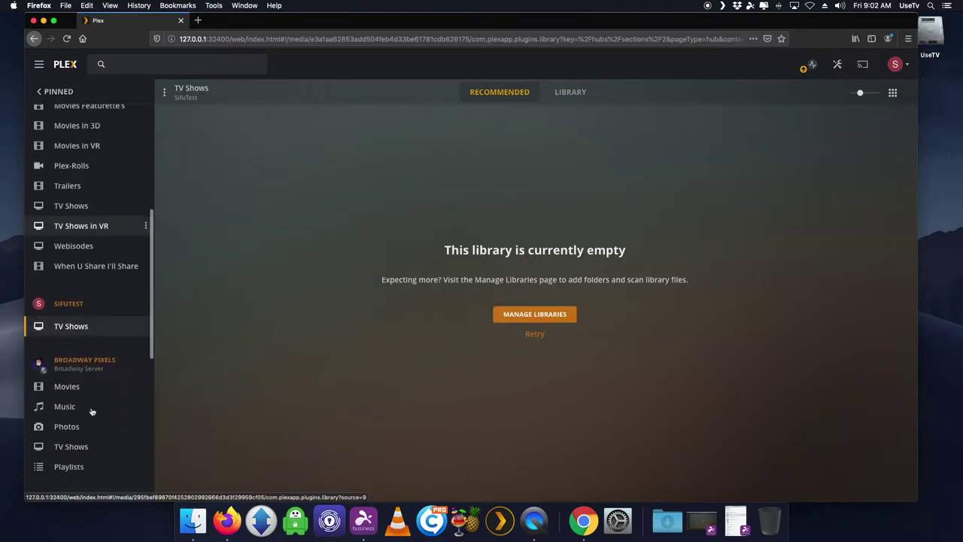
pyautogui.scroll(-1, 76, 270)
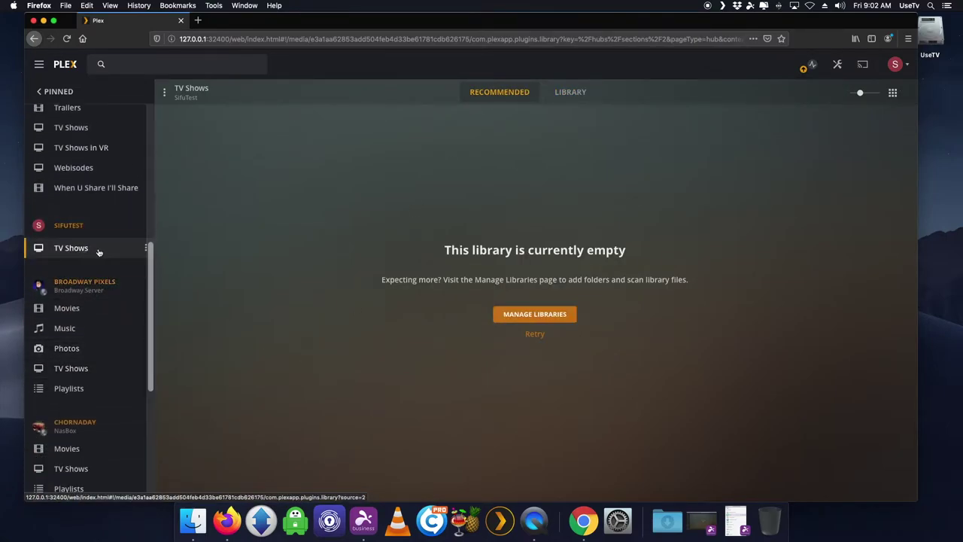
pyautogui.click(146, 248)
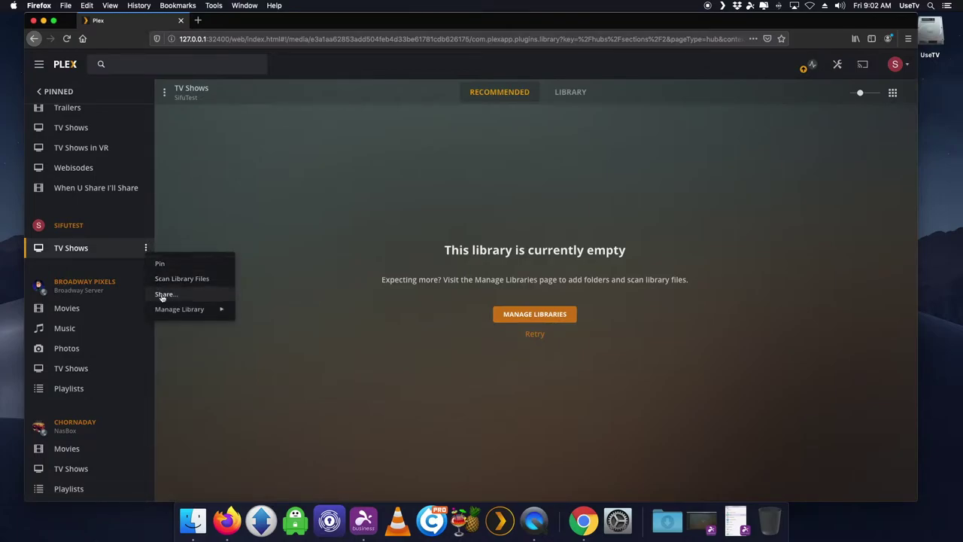
# - Select the TV Shows folder path under Add folders and open Season 2 D1 in Finder
pyautogui.moveTo(170, 311)
pyautogui.click(251, 309)
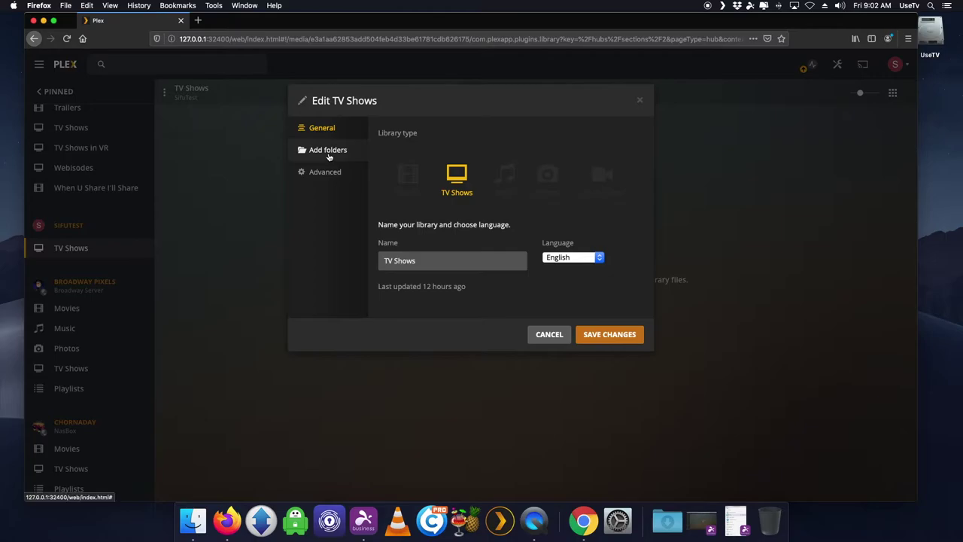
pyautogui.click(328, 153)
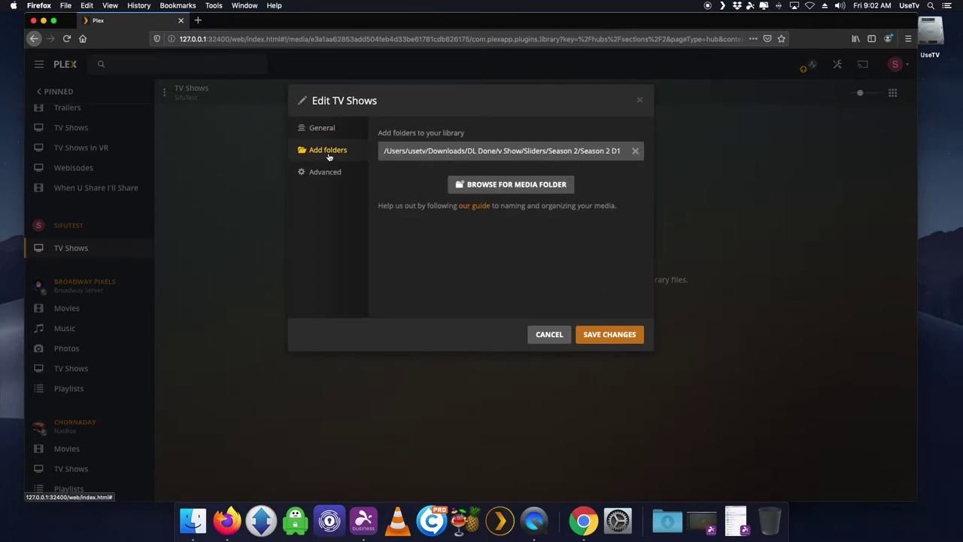
pyautogui.moveTo(399, 156); pyautogui.dragTo(622, 151)
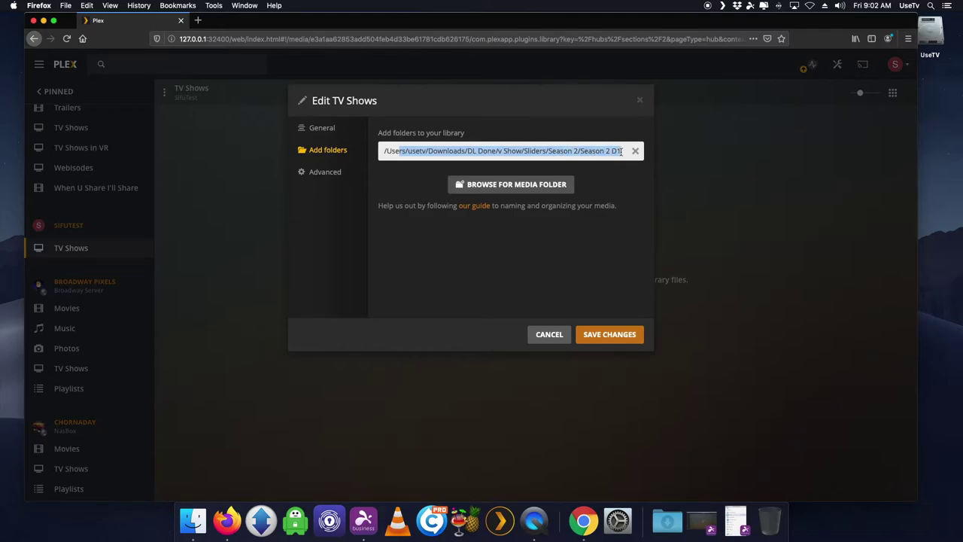
pyautogui.rightClick(198, 518)
pyautogui.click(230, 416)
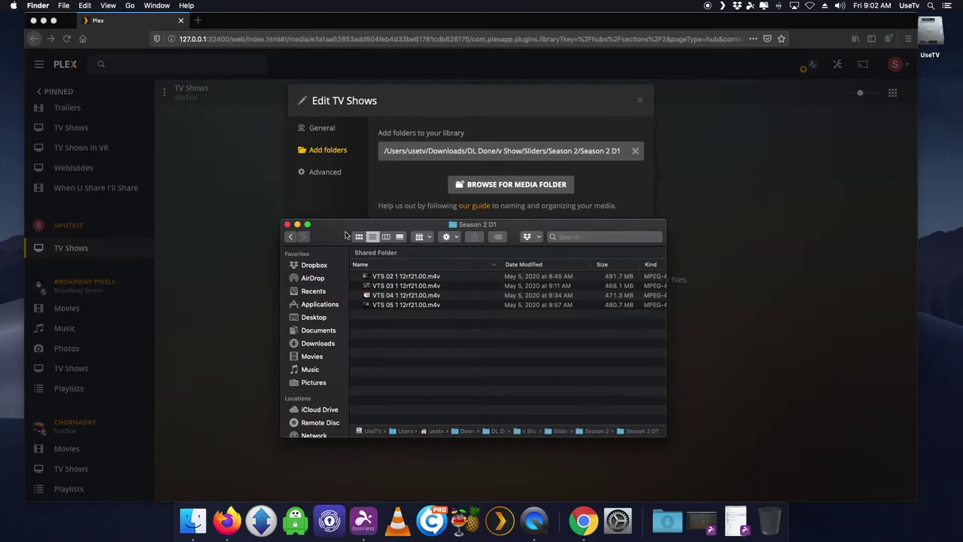
# - Quick Look the VTS 02 episode file to confirm it plays, then return to Firefox
pyautogui.click(401, 276)
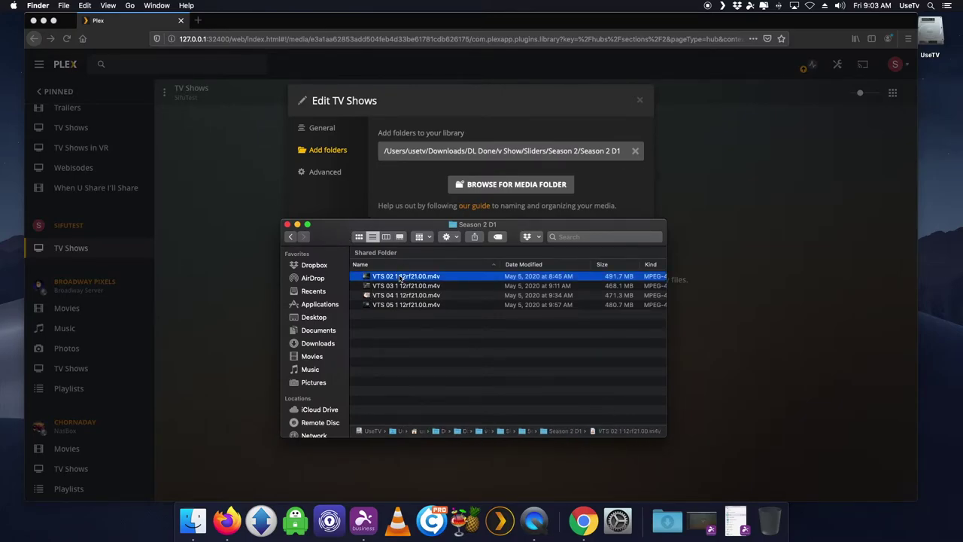
pyautogui.press('space')
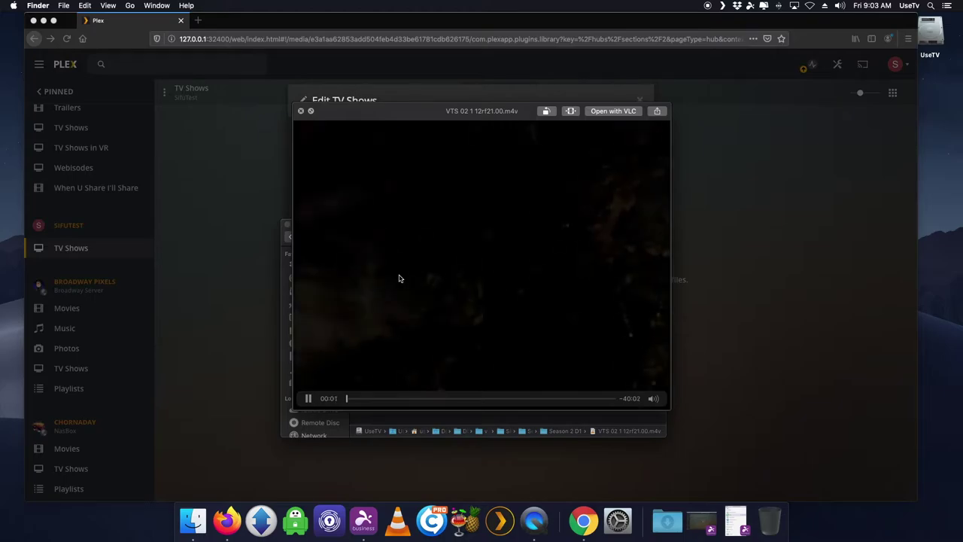
pyautogui.press('space')
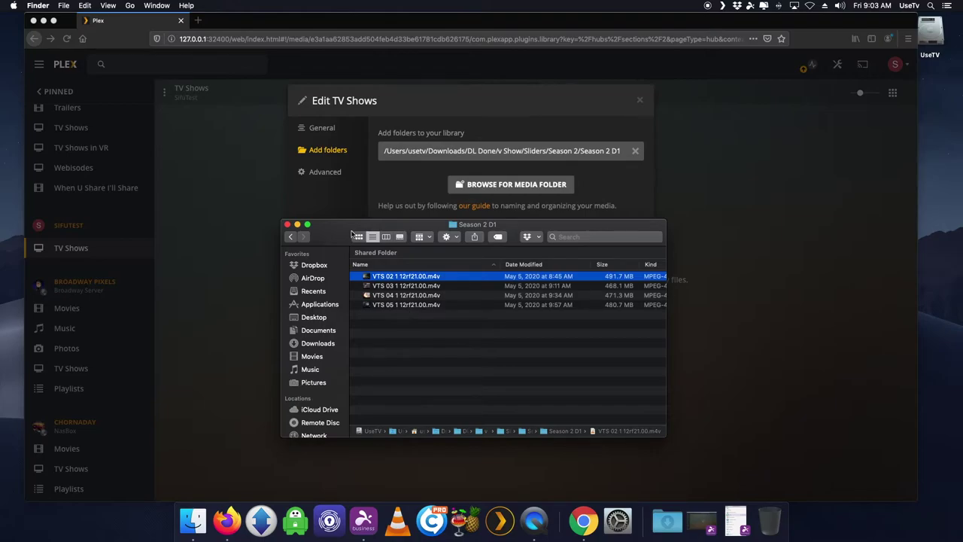
pyautogui.click(352, 199)
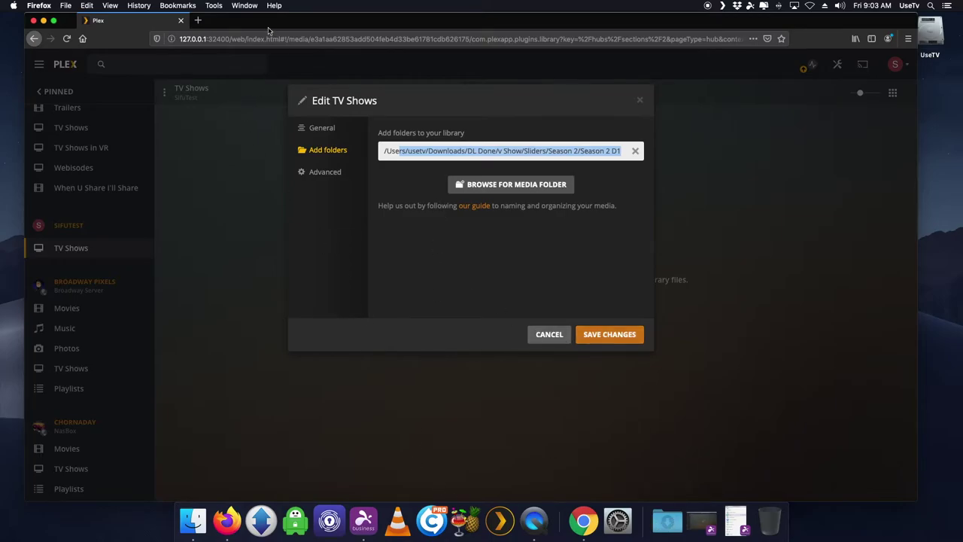
# - Move the Season 2 D1 Finder window to the left edge and make it narrower
pyautogui.moveTo(267, 25); pyautogui.dragTo(619, 34)
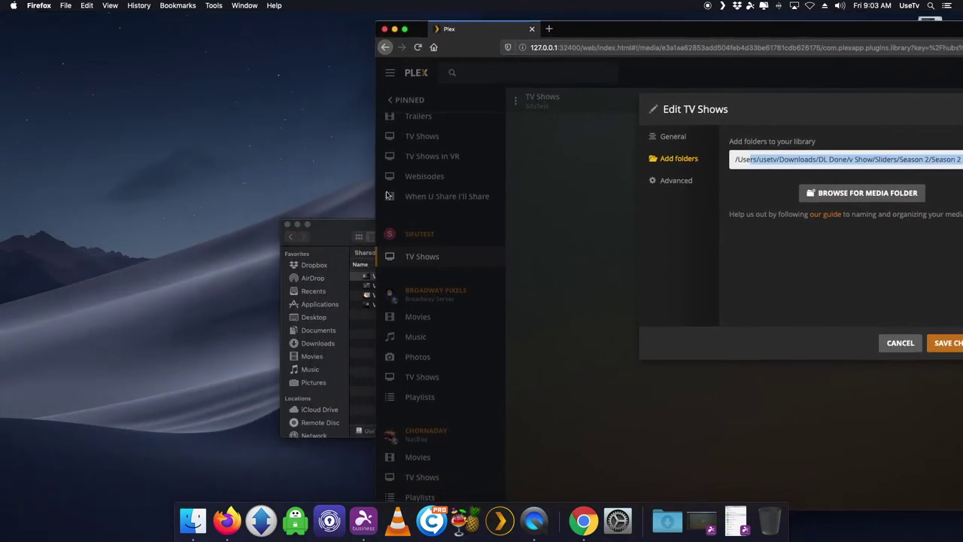
pyautogui.click(336, 232)
pyautogui.moveTo(336, 231); pyautogui.dragTo(59, 186)
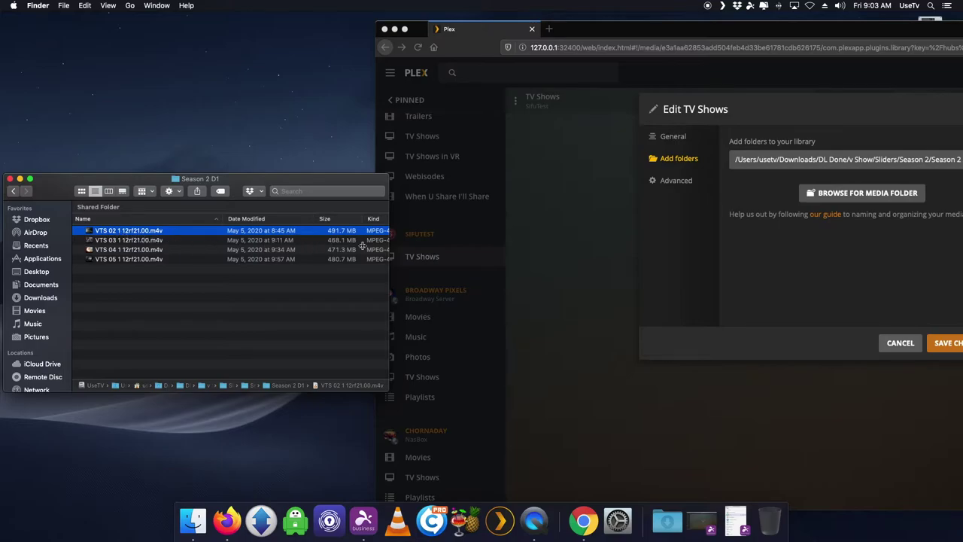
pyautogui.moveTo(390, 241); pyautogui.dragTo(162, 238)
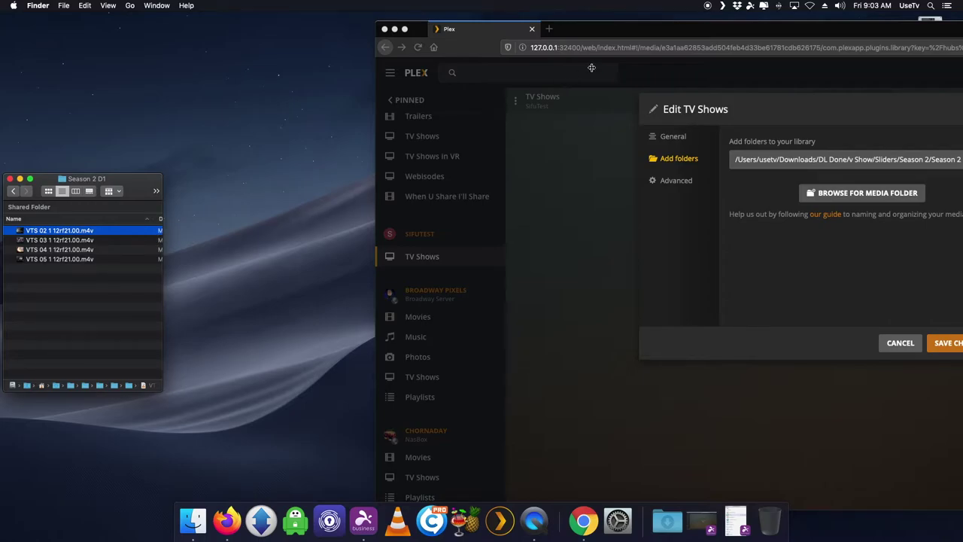
# - Place and resize the Firefox window beside the narrowed Finder window
pyautogui.moveTo(603, 35); pyautogui.dragTo(379, 26)
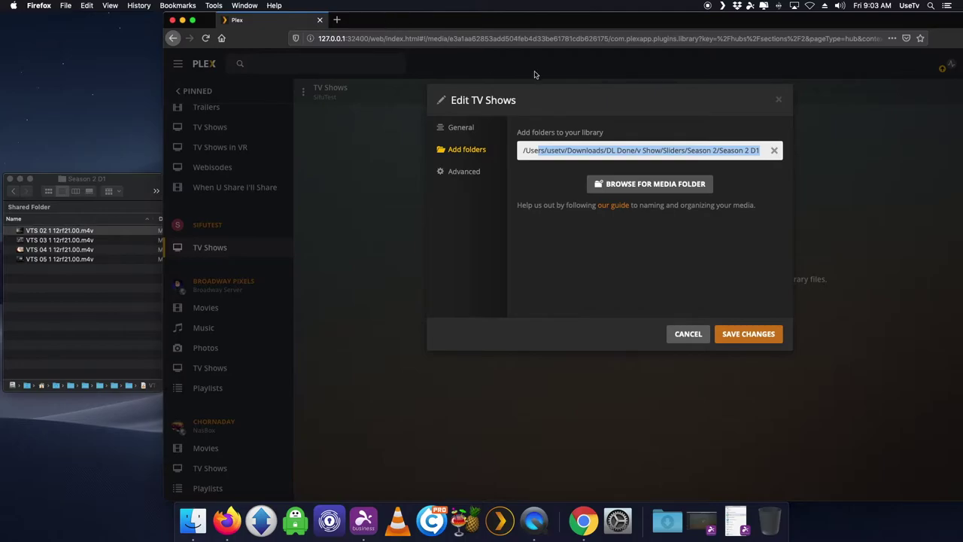
pyautogui.moveTo(164, 65); pyautogui.dragTo(260, 71)
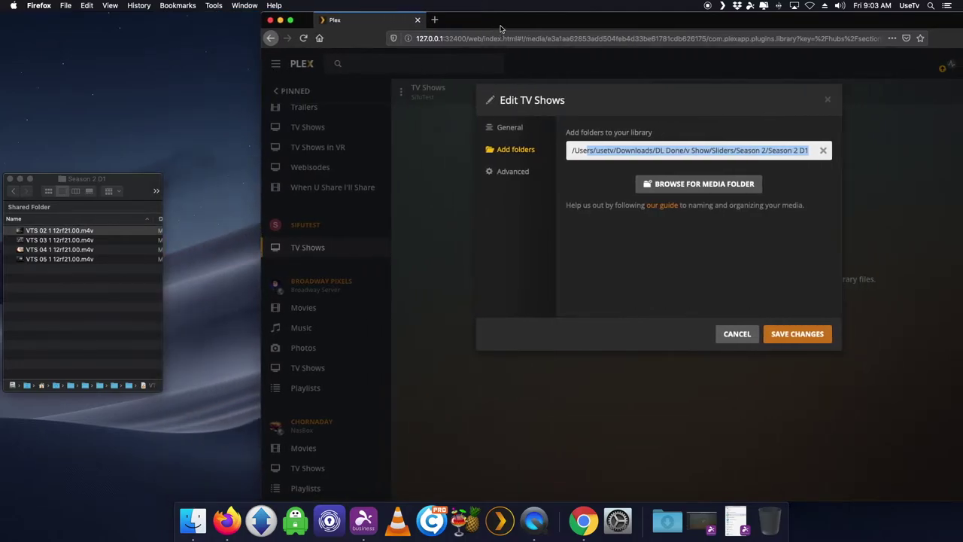
pyautogui.moveTo(496, 29); pyautogui.dragTo(398, 20)
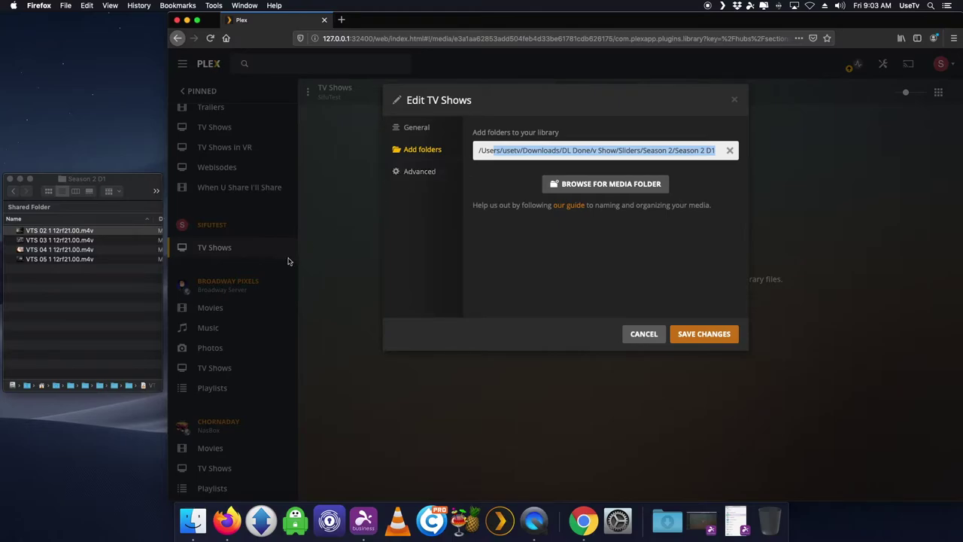
# - Cancel the Edit TV Shows dialog and run Scan Library Files on TV Shows
pyautogui.click(653, 335)
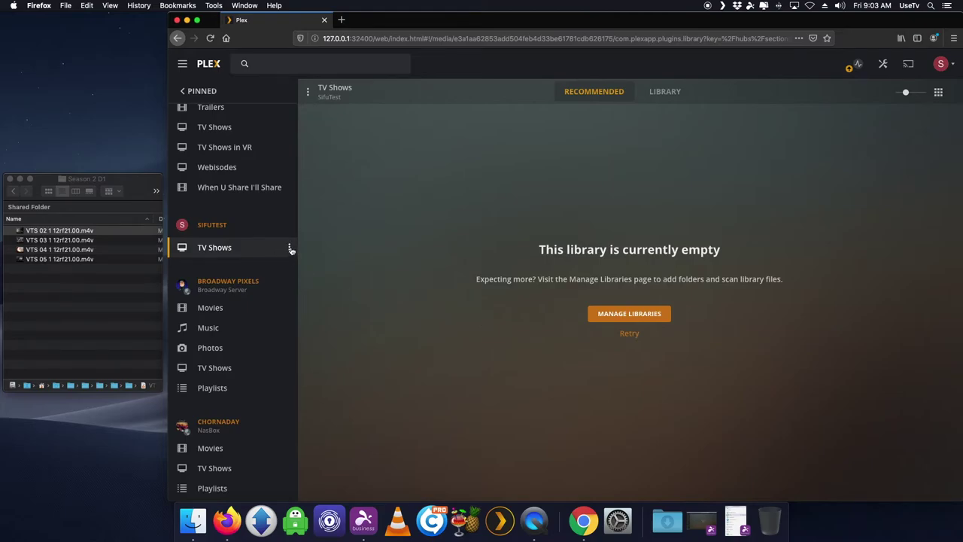
pyautogui.click(290, 248)
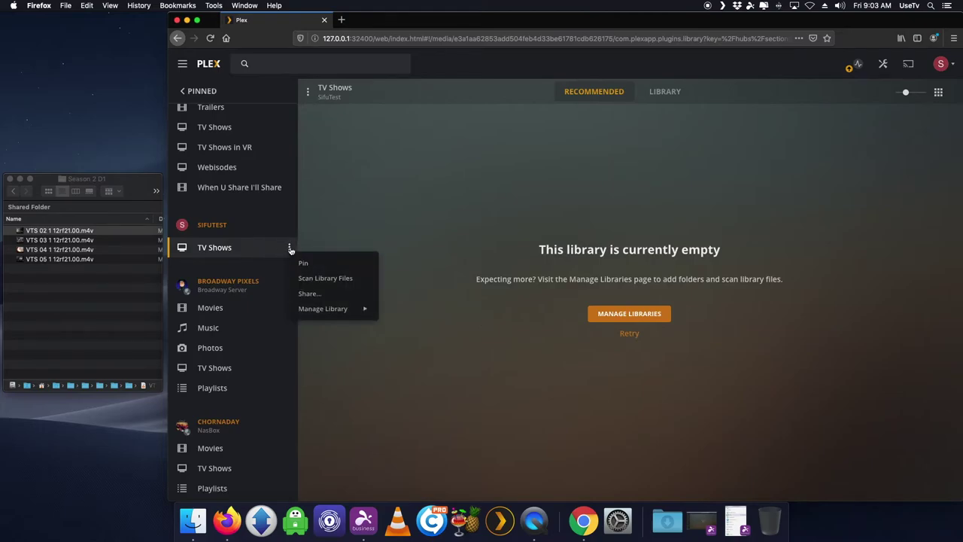
pyautogui.click(330, 278)
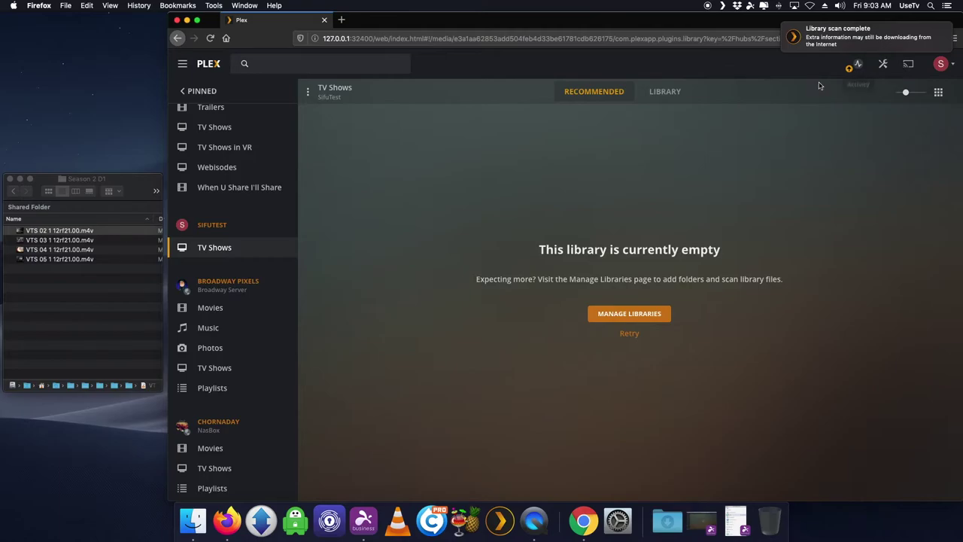
pyautogui.moveTo(721, 250); pyautogui.dragTo(584, 250)
pyautogui.scroll(-7, 279, 336)
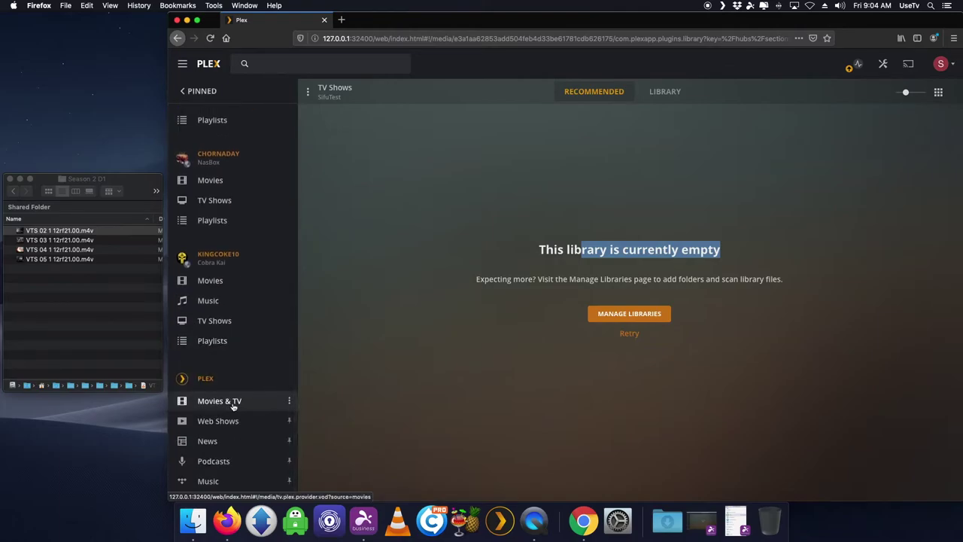
pyautogui.click(233, 402)
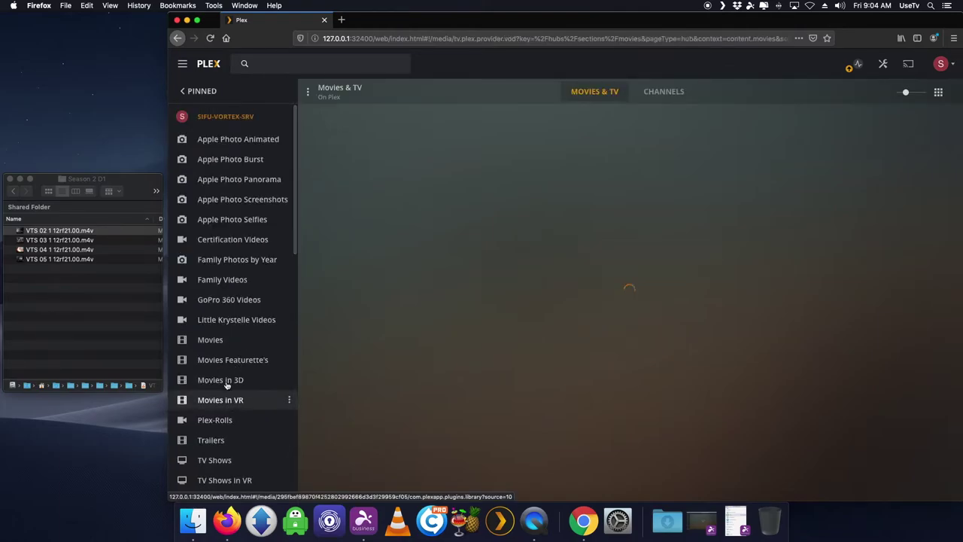
pyautogui.scroll(-15, 225, 383)
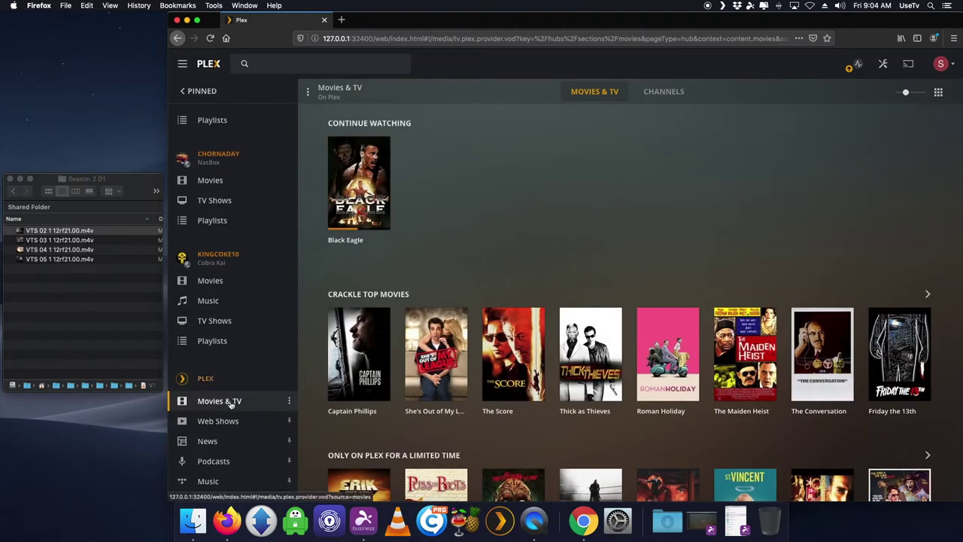
pyautogui.scroll(10, 230, 402)
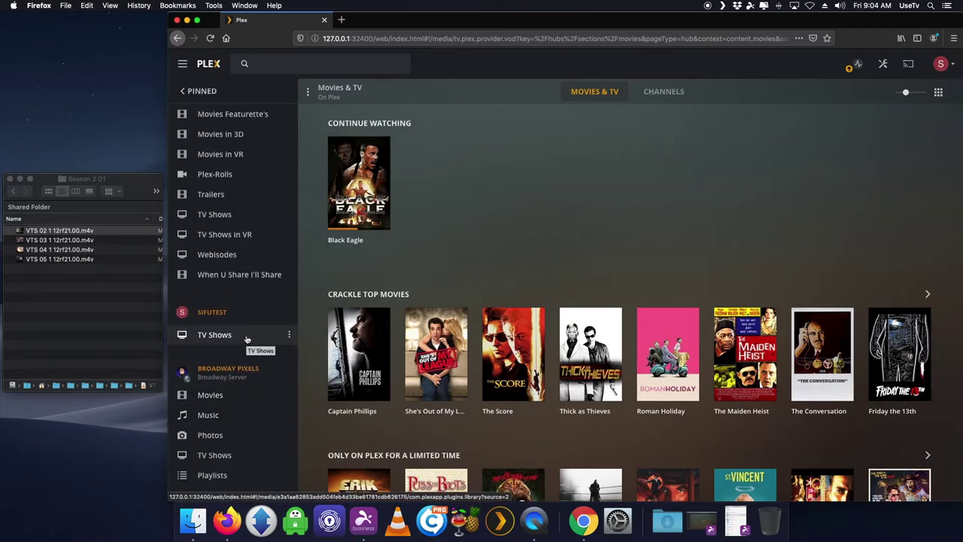
pyautogui.click(246, 338)
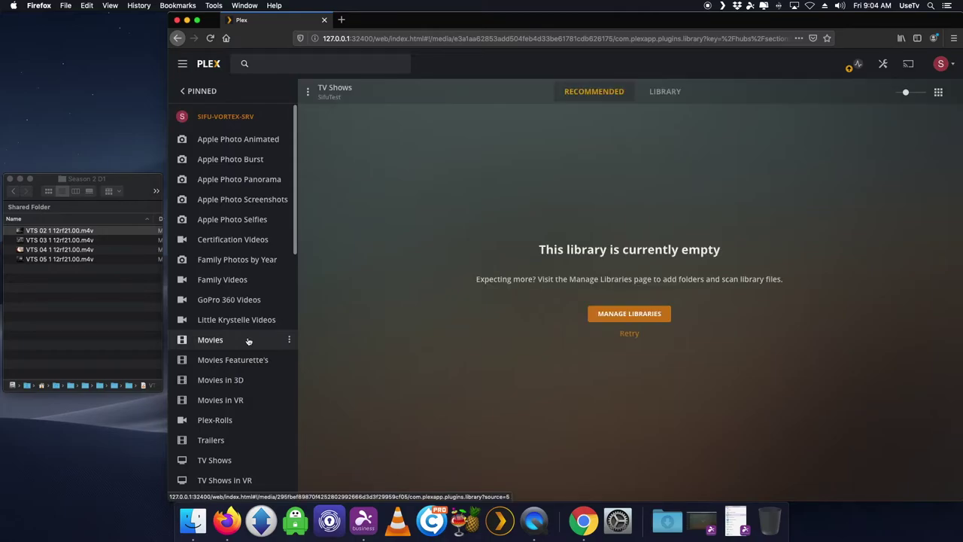
# - Bring Finder's Season 2 D1 list forward and reselect the VTS 02 file
pyautogui.click(120, 205)
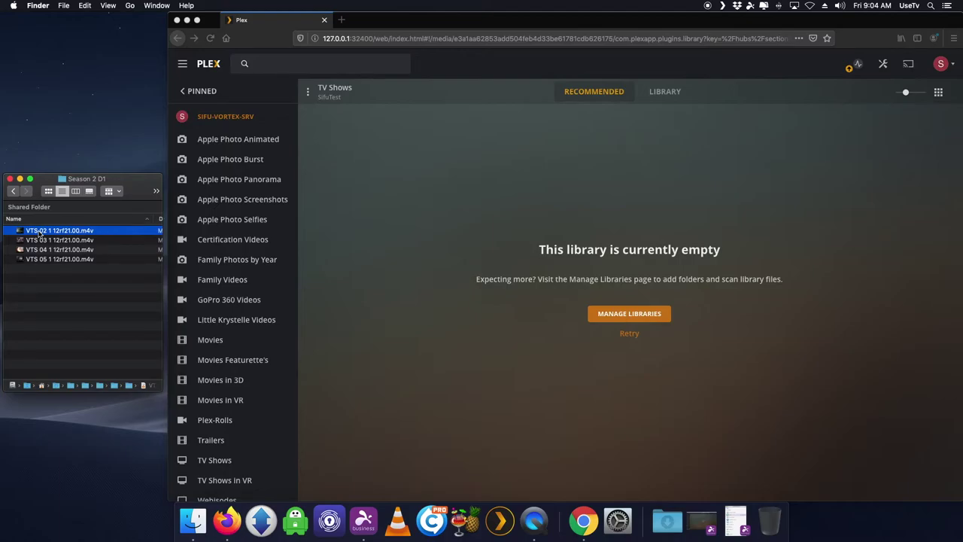
pyautogui.click(60, 294)
pyautogui.click(39, 235)
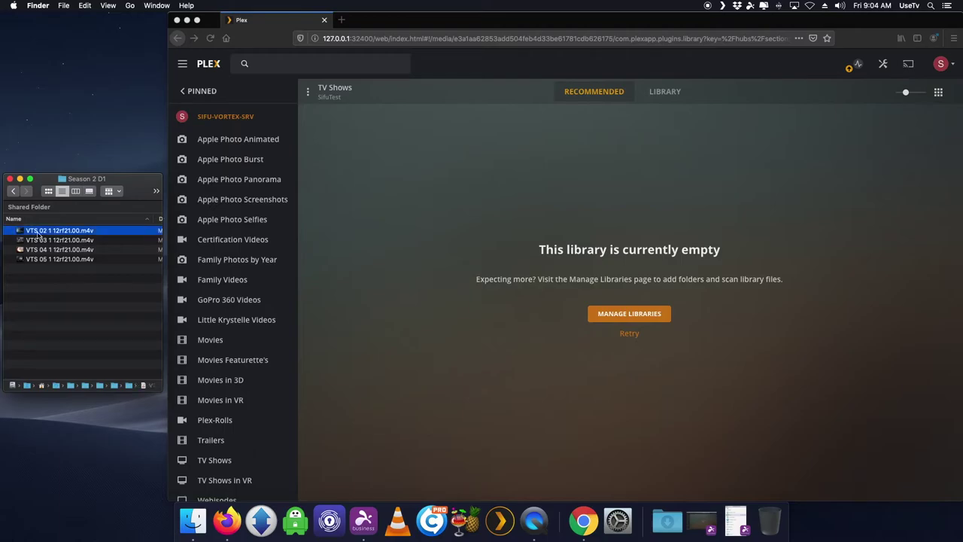